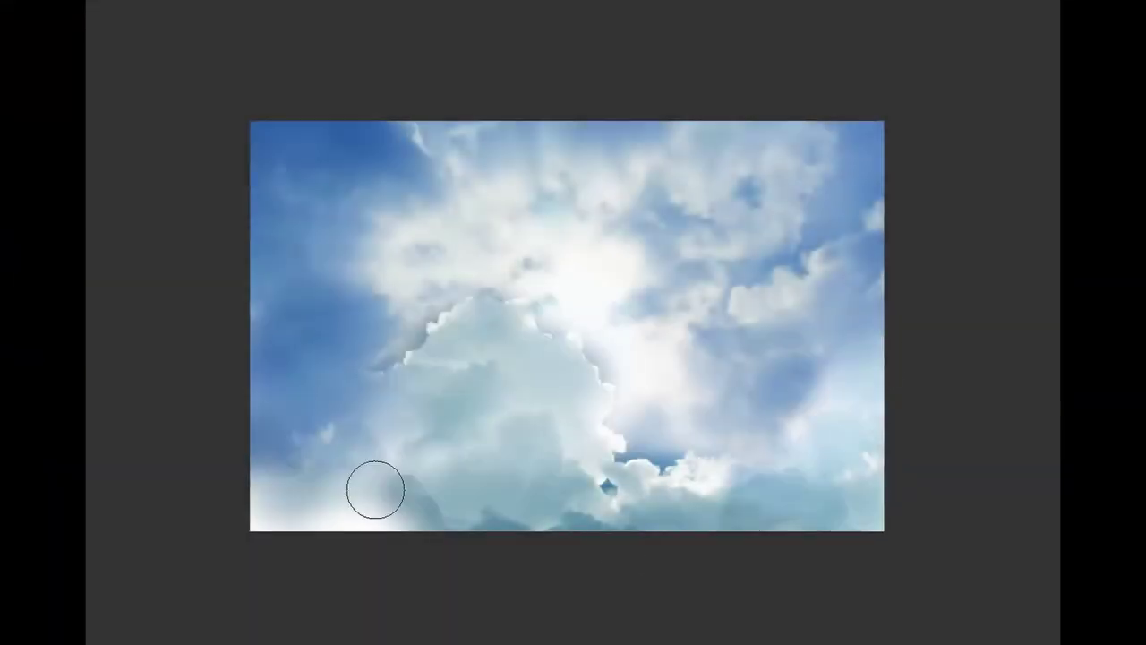
# Brush a defined bright cloud into the hazy right, reveal left-edge clouds, and blend dark grey clouds upper right
pyautogui.moveTo(791, 358); pyautogui.dragTo(635, 618)
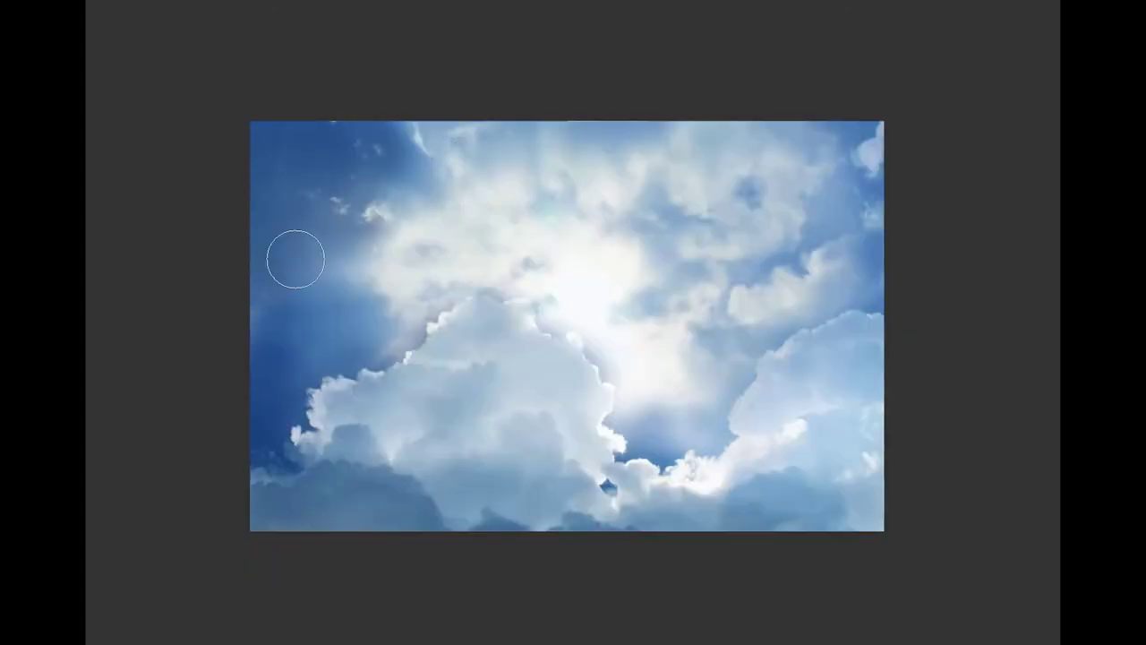
pyautogui.moveTo(294, 256); pyautogui.dragTo(278, 398)
pyautogui.moveTo(729, 338); pyautogui.dragTo(775, 547)
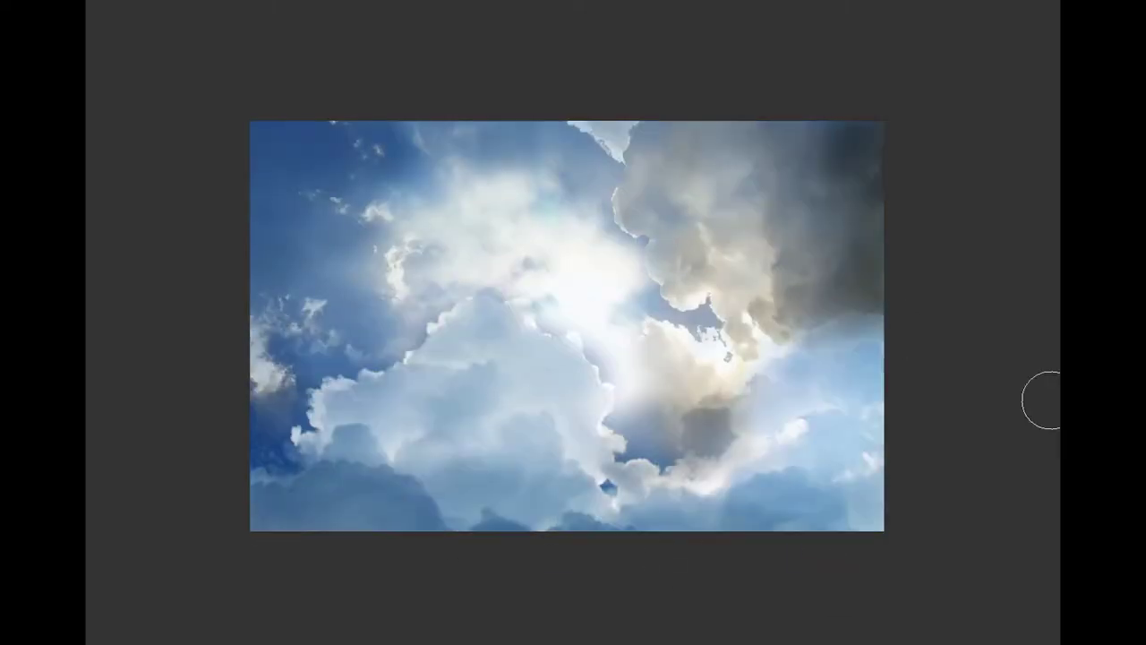
# Apply Color Balance (-47, -15, blue up), then darken the right-side clouds with a larger brush
pyautogui.moveTo(838, 166); pyautogui.dragTo(866, 164)
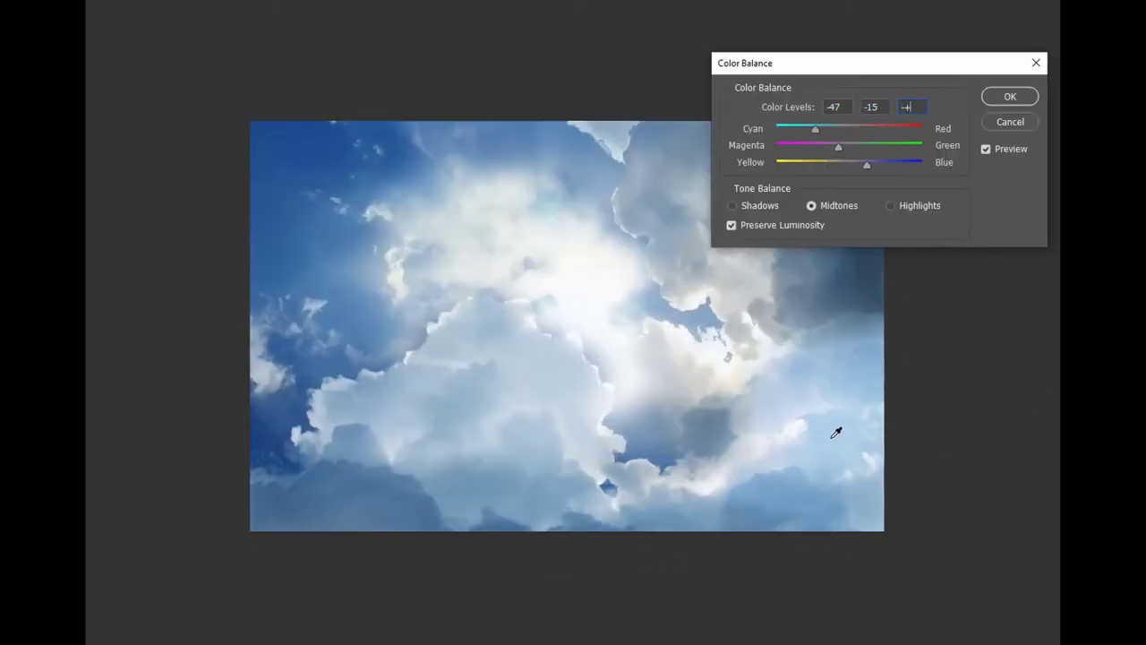
pyautogui.click(1010, 96)
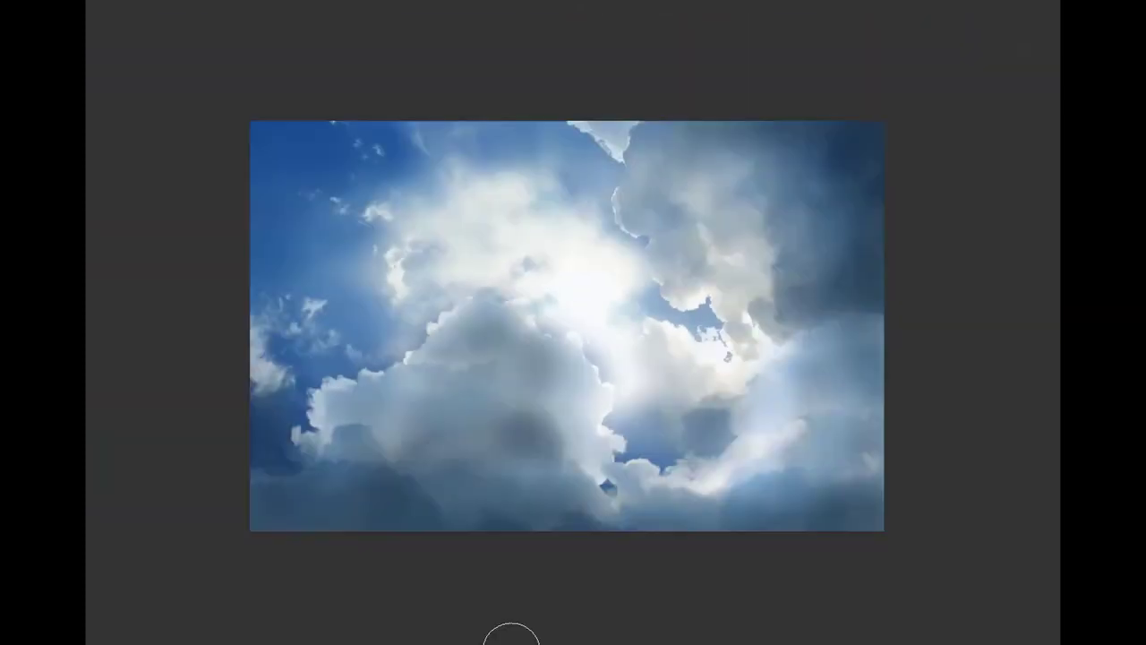
pyautogui.hotkey('ctrl', '-')
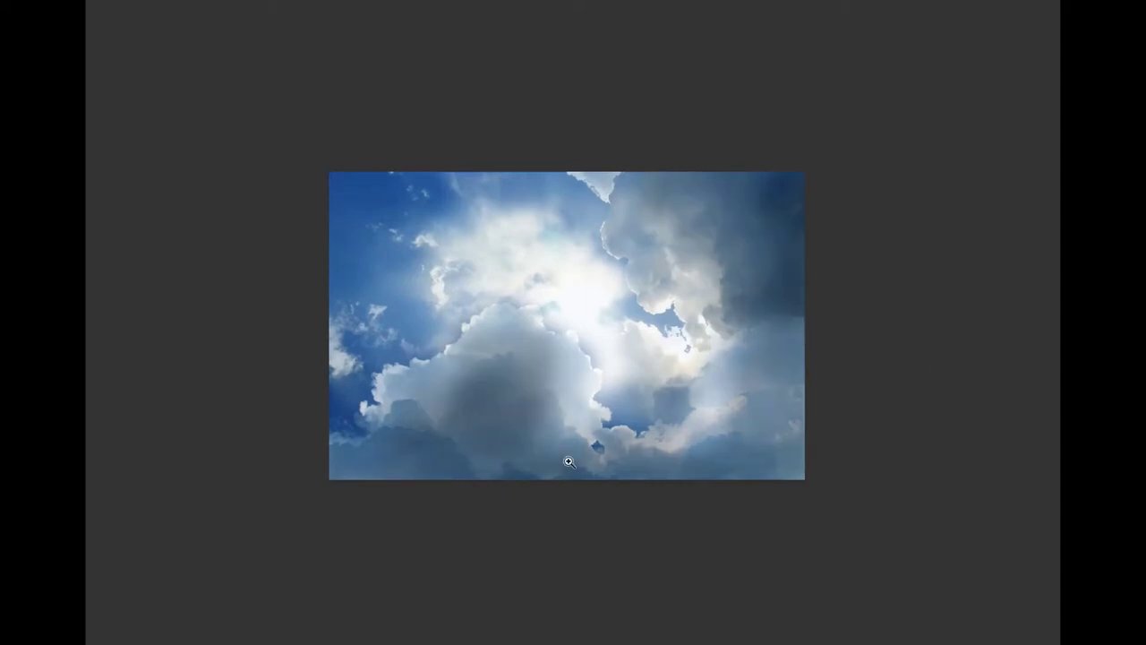
pyautogui.press(']')
pyautogui.press(']')
pyautogui.press(']')
pyautogui.press(']')
pyautogui.press(']')
pyautogui.press(']')
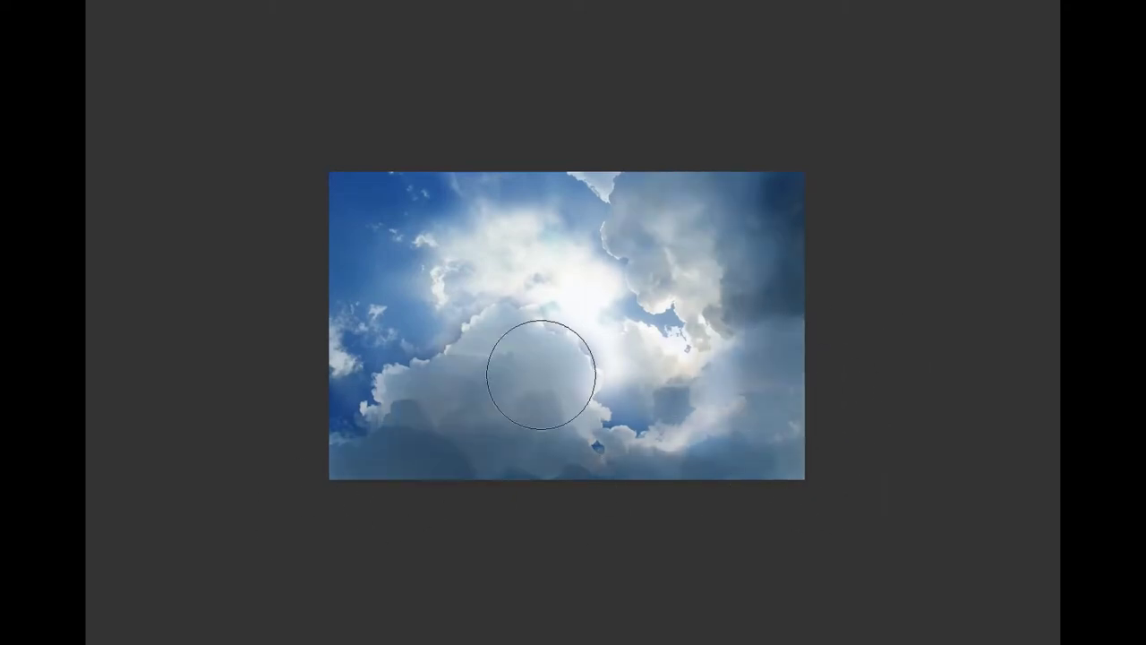
pyautogui.moveTo(680, 215)
pyautogui.mouseDown()
pyautogui.moveTo(809, 277)
pyautogui.moveTo(814, 361)
pyautogui.moveTo(788, 447)
pyautogui.mouseUp()
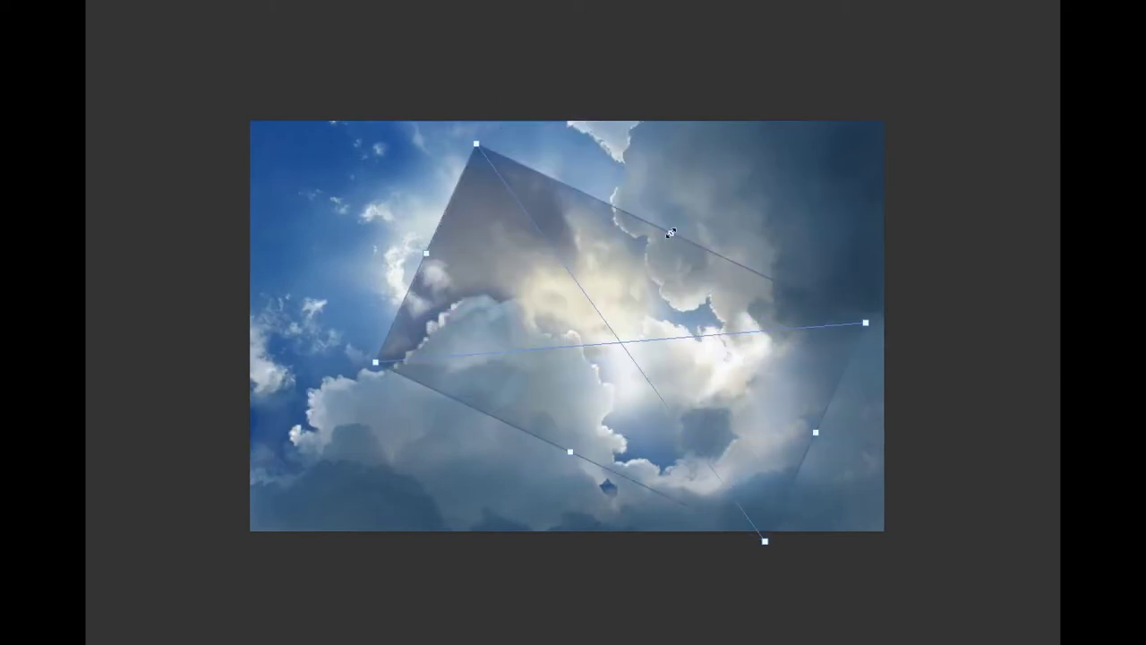
# Resize and reshape the pasted cloud layer, shifting it to the right
pyautogui.moveTo(670, 232); pyautogui.dragTo(708, 194)
pyautogui.moveTo(964, 382); pyautogui.dragTo(998, 373)
pyautogui.moveTo(670, 491); pyautogui.dragTo(702, 490)
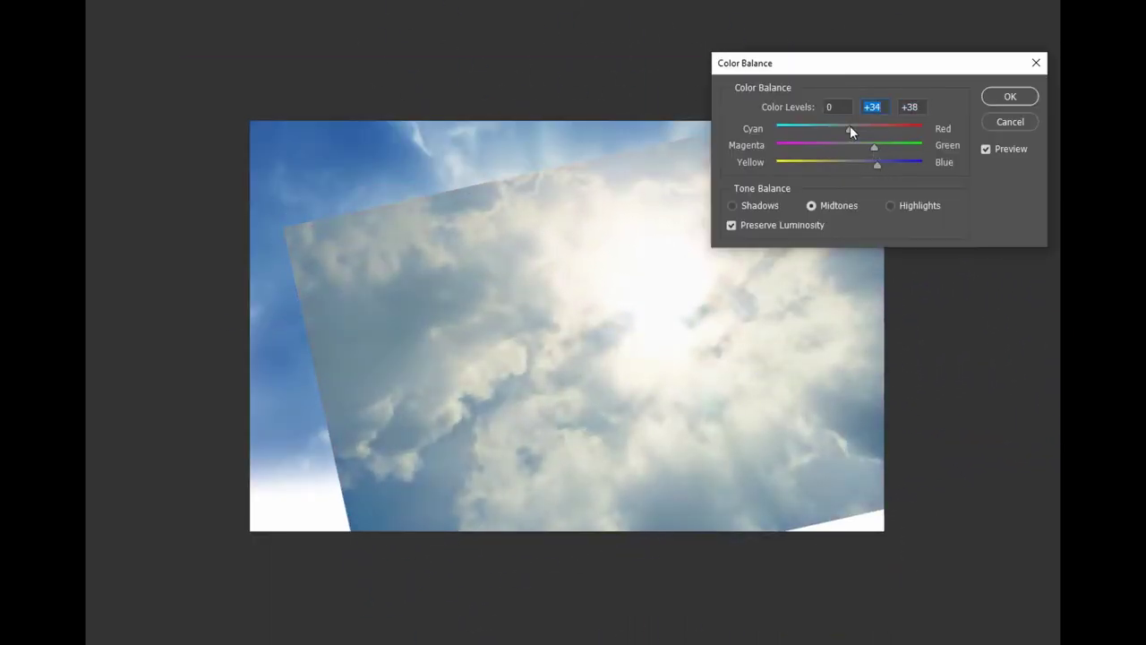
# Tint the new clouds toward cyan and blue, then mask them with a soft round brush
pyautogui.moveTo(850, 130); pyautogui.dragTo(824, 130)
pyautogui.moveTo(874, 147)
pyautogui.mouseDown()
pyautogui.moveTo(839, 148)
pyautogui.moveTo(823, 129)
pyautogui.moveTo(867, 165)
pyautogui.mouseUp()
pyautogui.press('Return')
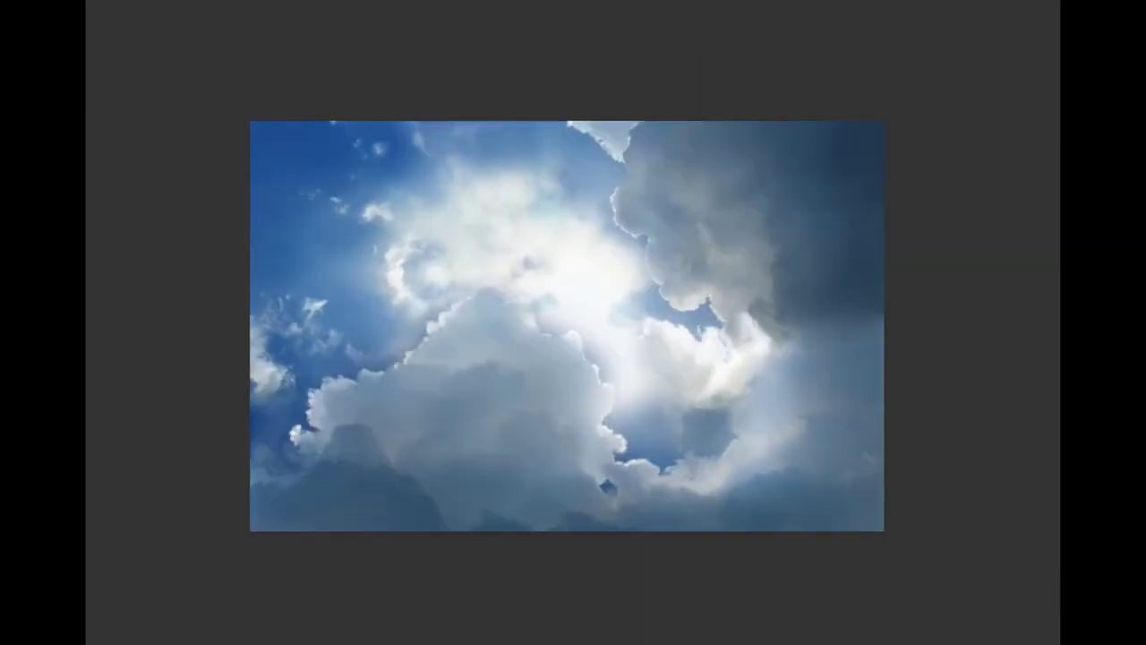
pyautogui.rightClick(713, 442)
pyautogui.press('Return')
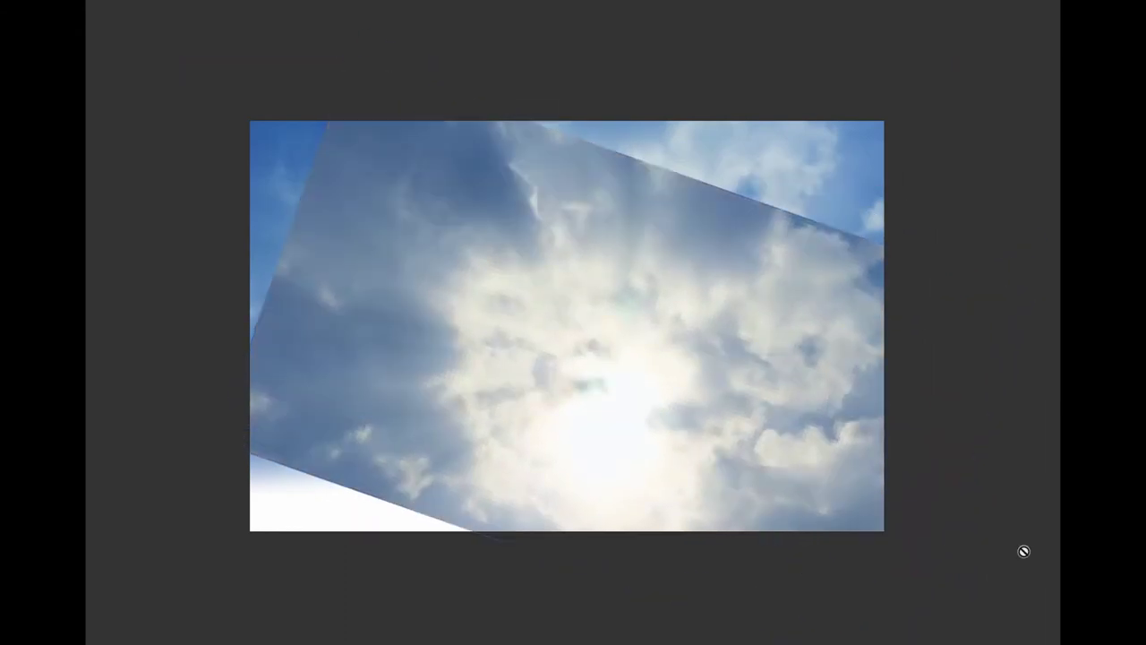
pyautogui.click(860, 164)
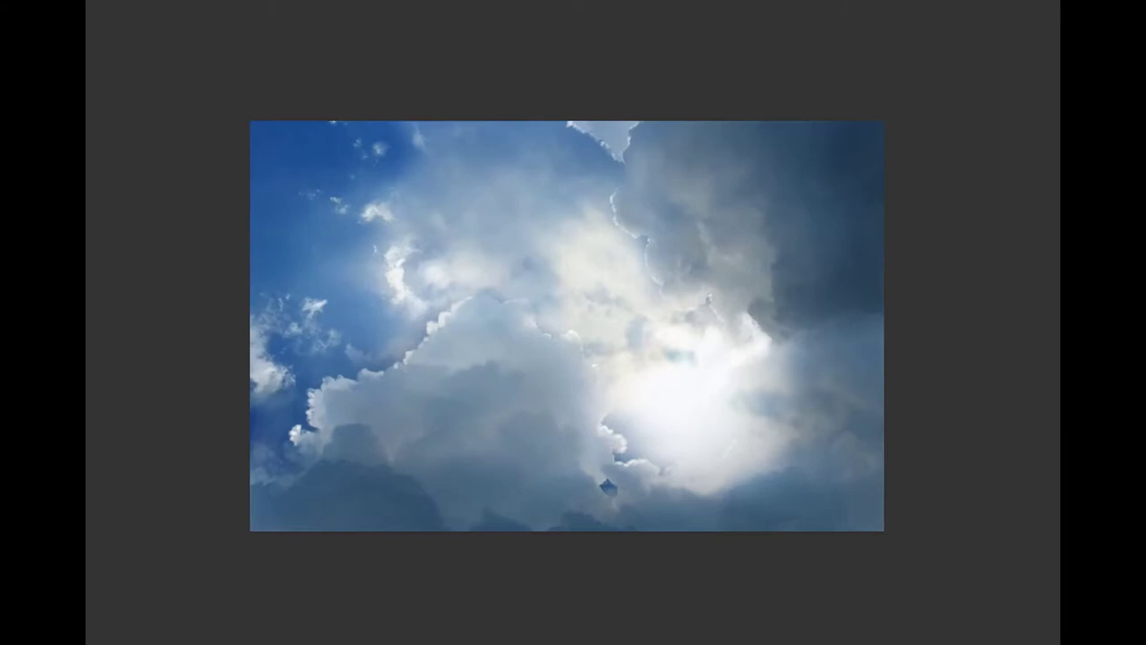
# Place the new cloud photo slightly wider and lasso the dark storm cloud
pyautogui.moveTo(824, 120); pyautogui.dragTo(833, 117)
pyautogui.press('Return')
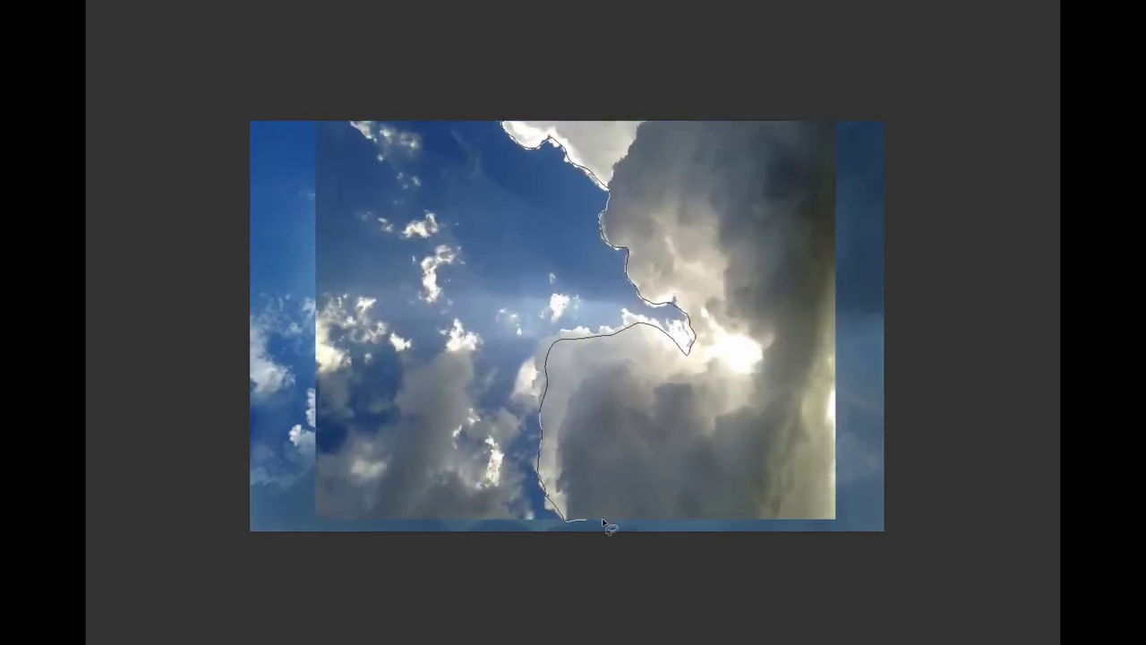
pyautogui.moveTo(604, 524); pyautogui.dragTo(690, 107)
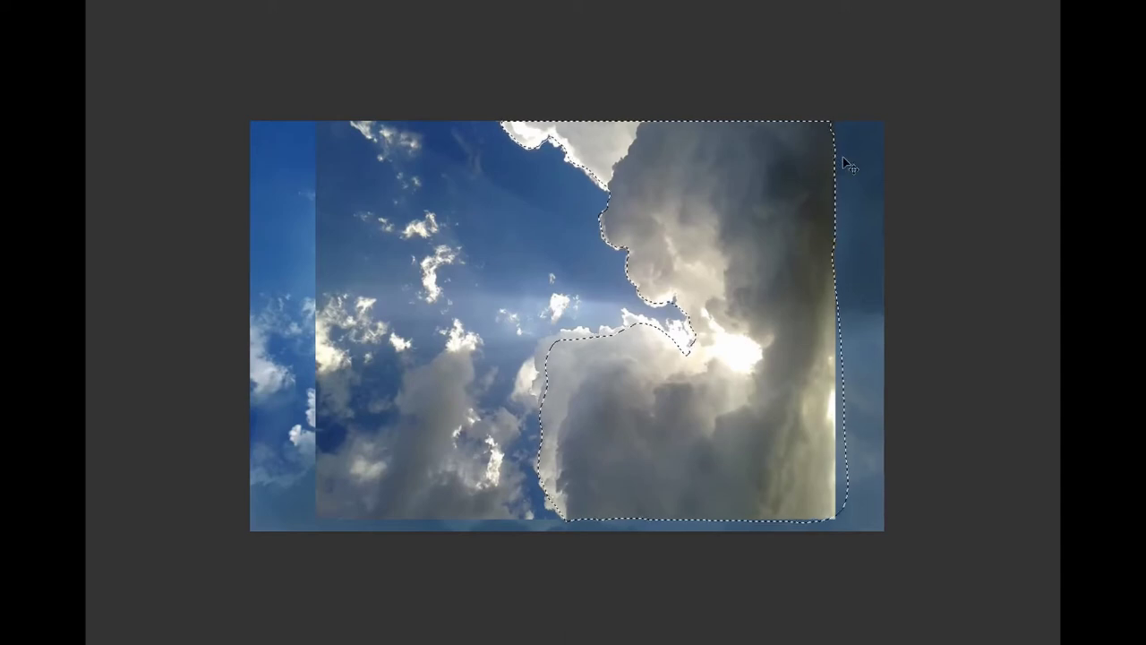
# Enlarge the storm cloud, rotate it about 45°, and move it to the right
pyautogui.hotkey('ctrl', 't')
pyautogui.moveTo(770, 270); pyautogui.dragTo(795, 352)
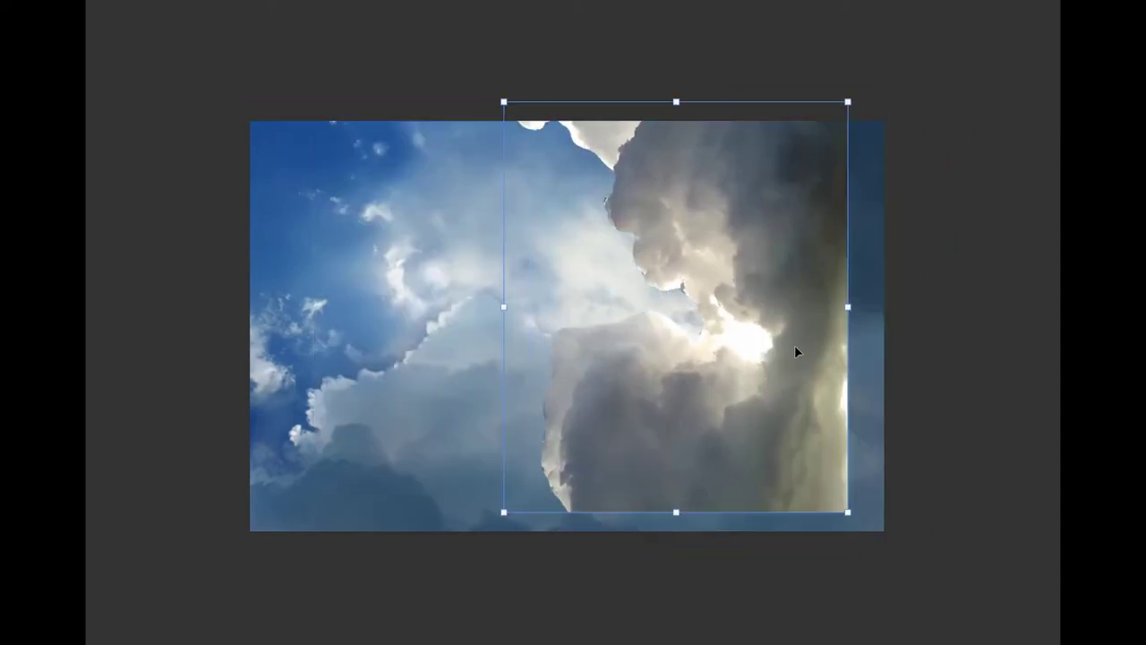
pyautogui.moveTo(723, 417)
pyautogui.mouseDown()
pyautogui.moveTo(798, 431)
pyautogui.moveTo(705, 543)
pyautogui.mouseUp()
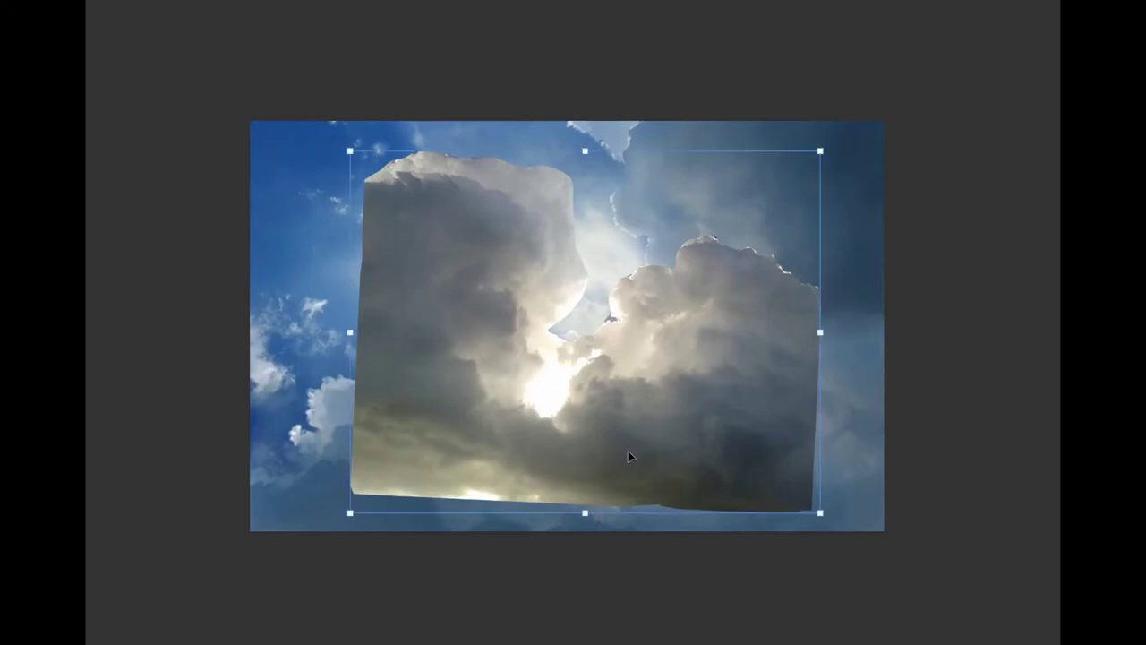
pyautogui.moveTo(841, 502); pyautogui.dragTo(984, 325)
pyautogui.moveTo(932, 358)
pyautogui.mouseDown()
pyautogui.moveTo(805, 403)
pyautogui.moveTo(904, 432)
pyautogui.mouseUp()
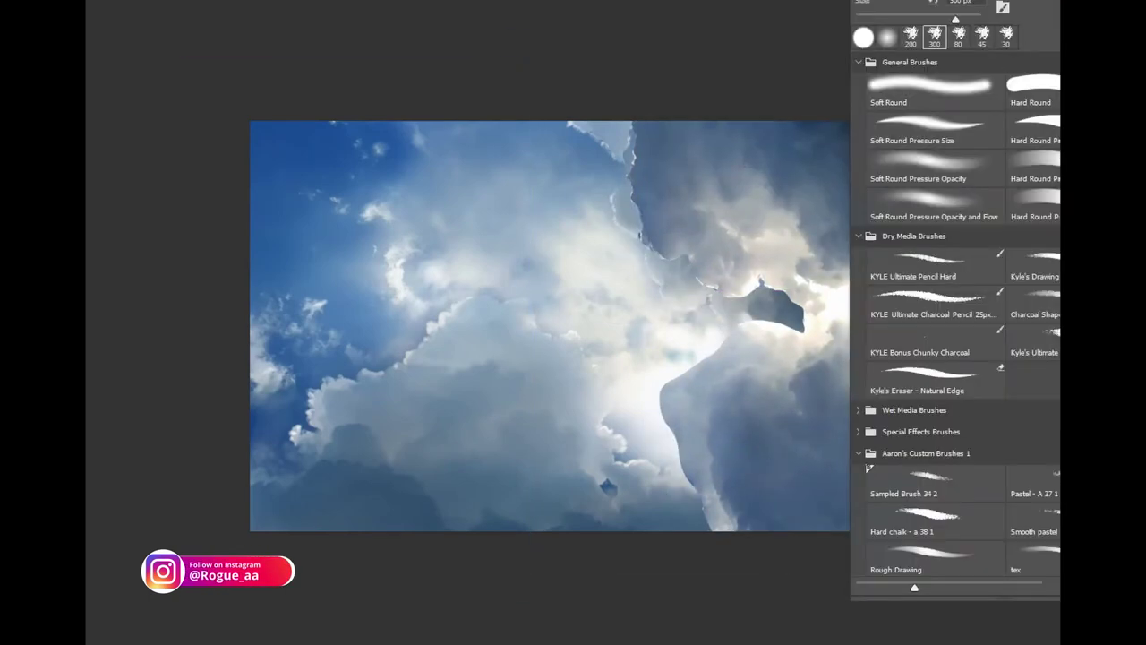
# Darken the bright highlight near the right edge of the dark cloud
pyautogui.moveTo(784, 322); pyautogui.dragTo(804, 304)
pyautogui.moveTo(879, 310)
pyautogui.mouseDown()
pyautogui.moveTo(894, 365)
pyautogui.moveTo(855, 332)
pyautogui.mouseUp()
pyautogui.hotkey('ctrl', '-')
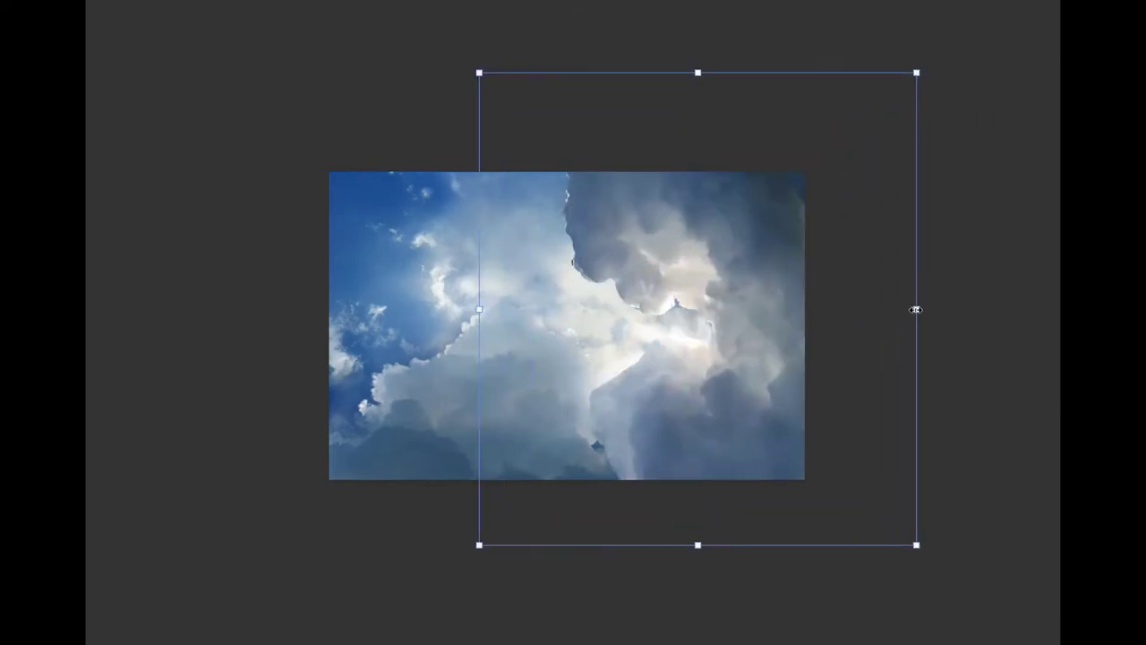
# Distort the storm layer wider to fit the canvas and brush its mask to darken the top right
pyautogui.moveTo(479, 309); pyautogui.dragTo(422, 320)
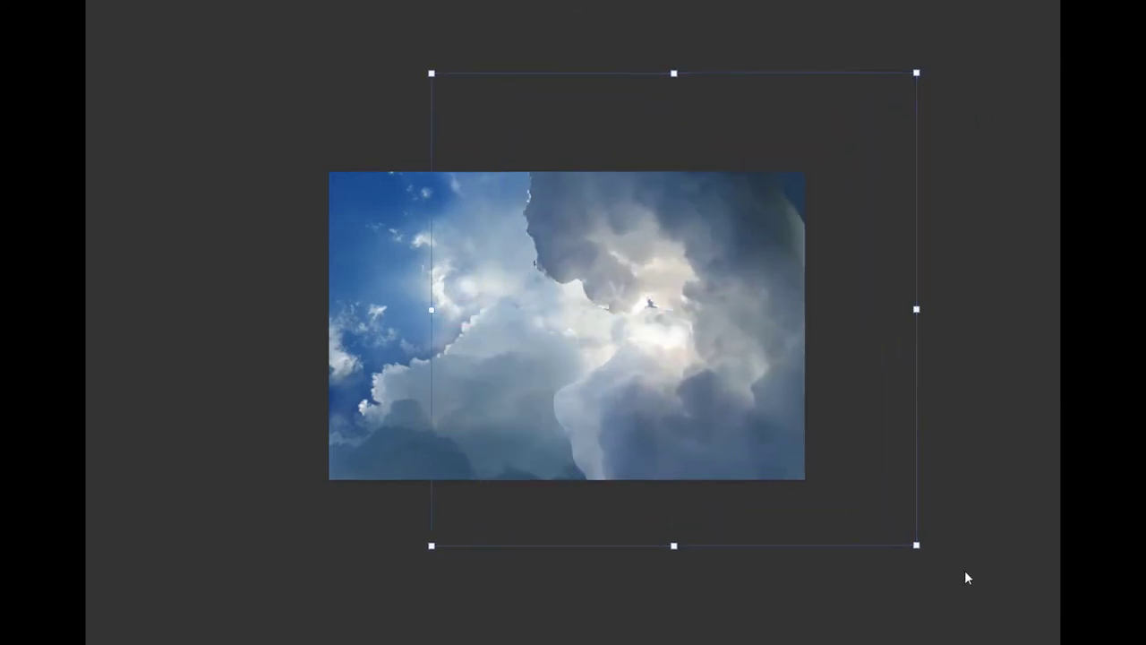
pyautogui.moveTo(430, 545); pyautogui.dragTo(409, 547)
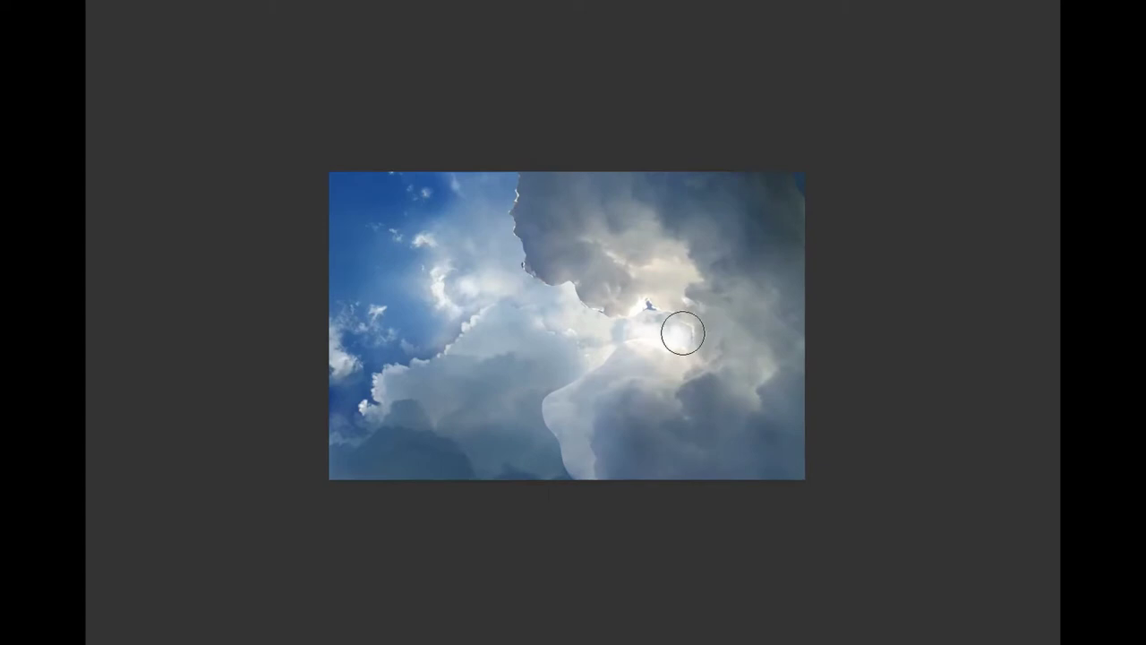
pyautogui.moveTo(782, 350)
pyautogui.mouseDown()
pyautogui.moveTo(731, 305)
pyautogui.moveTo(716, 476)
pyautogui.mouseUp()
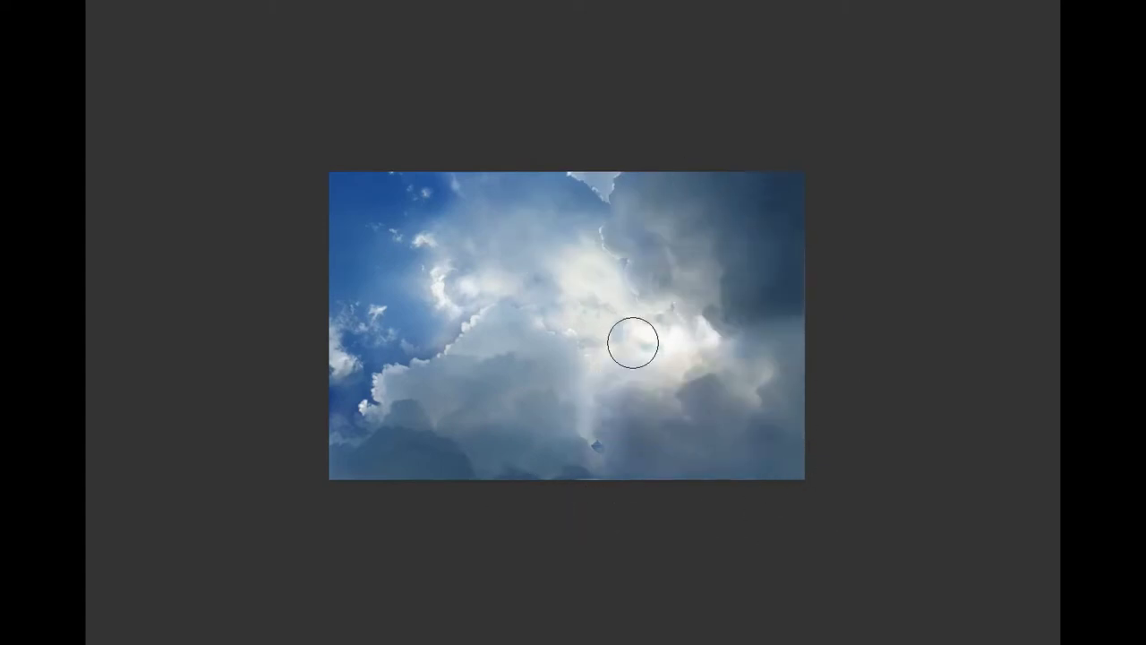
pyautogui.hotkey('ctrl', '-')
pyautogui.hotkey('ctrl', '-')
pyautogui.hotkey('ctrl', '+')
pyautogui.hotkey('ctrl', '+')
pyautogui.hotkey('ctrl', '+')
pyautogui.hotkey('ctrl', '-')
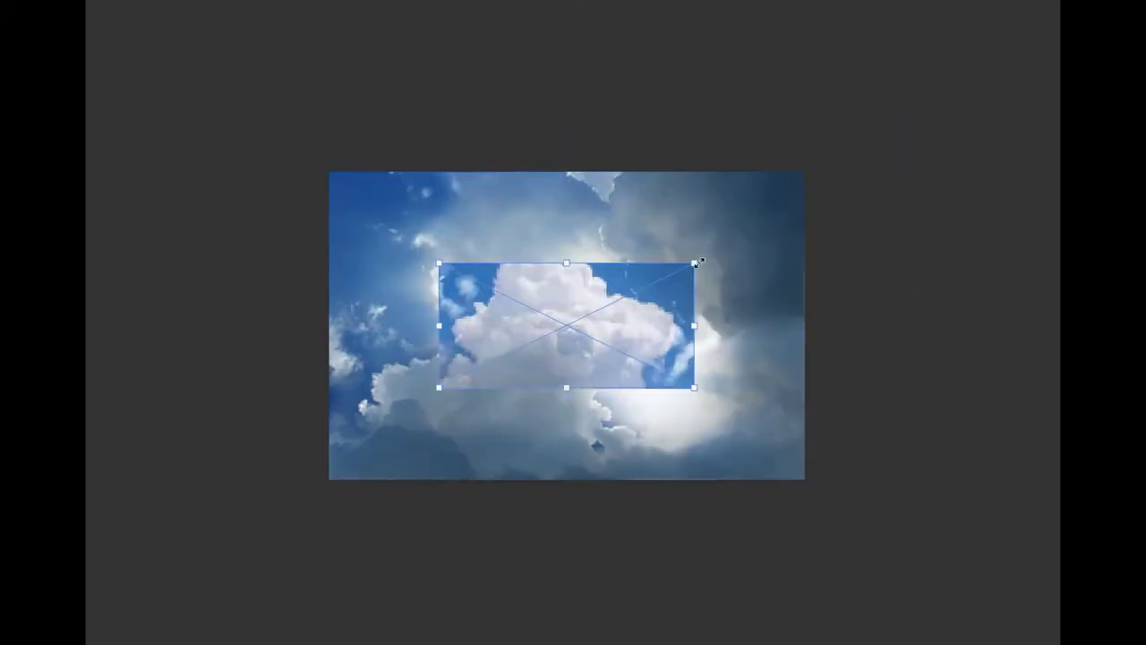
# Place the white cumulus photo, try an initial warp, and rotate it to about 120°
pyautogui.press('Return')
pyautogui.hotkey('ctrl', 't')
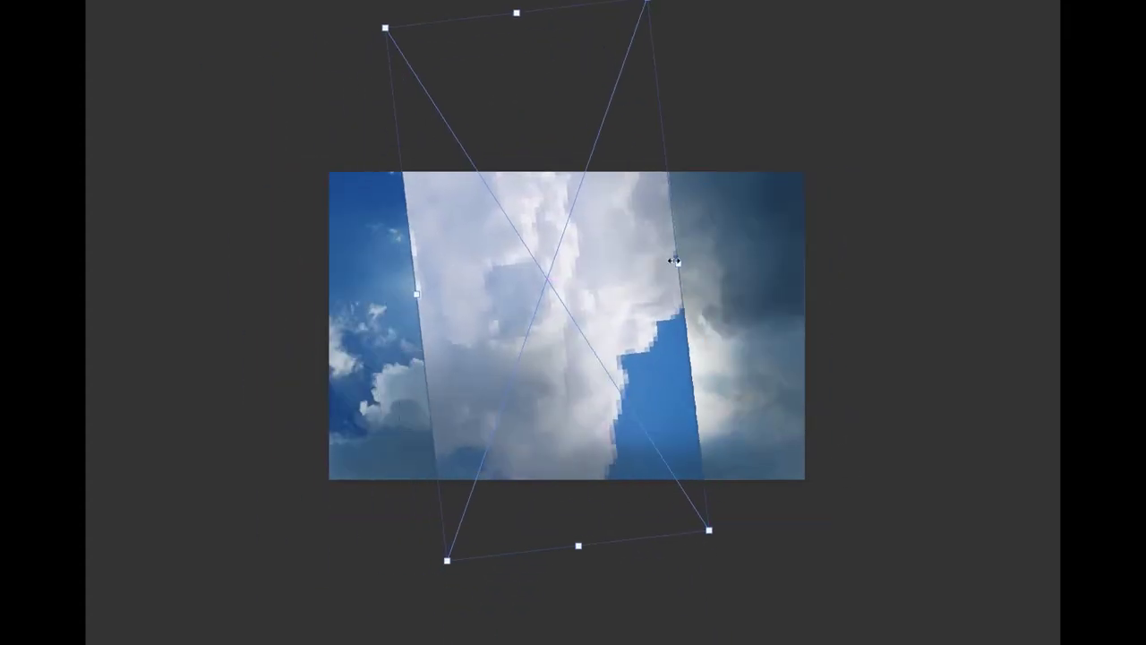
pyautogui.rightClick(674, 261)
pyautogui.click(716, 365)
pyautogui.moveTo(647, 2); pyautogui.dragTo(811, 51)
pyautogui.moveTo(573, 269)
pyautogui.mouseDown()
pyautogui.moveTo(635, 351)
pyautogui.moveTo(616, 394)
pyautogui.moveTo(686, 243)
pyautogui.moveTo(706, 257)
pyautogui.moveTo(722, 288)
pyautogui.moveTo(712, 454)
pyautogui.moveTo(741, 415)
pyautogui.mouseUp()
pyautogui.press('Return')
pyautogui.hotkey('ctrl', 't')
pyautogui.press('Return')
# Warp the cumulus into a curved band, pulling its top corners inward and down
pyautogui.hotkey('ctrl', 't')
pyautogui.rightClick(385, 267)
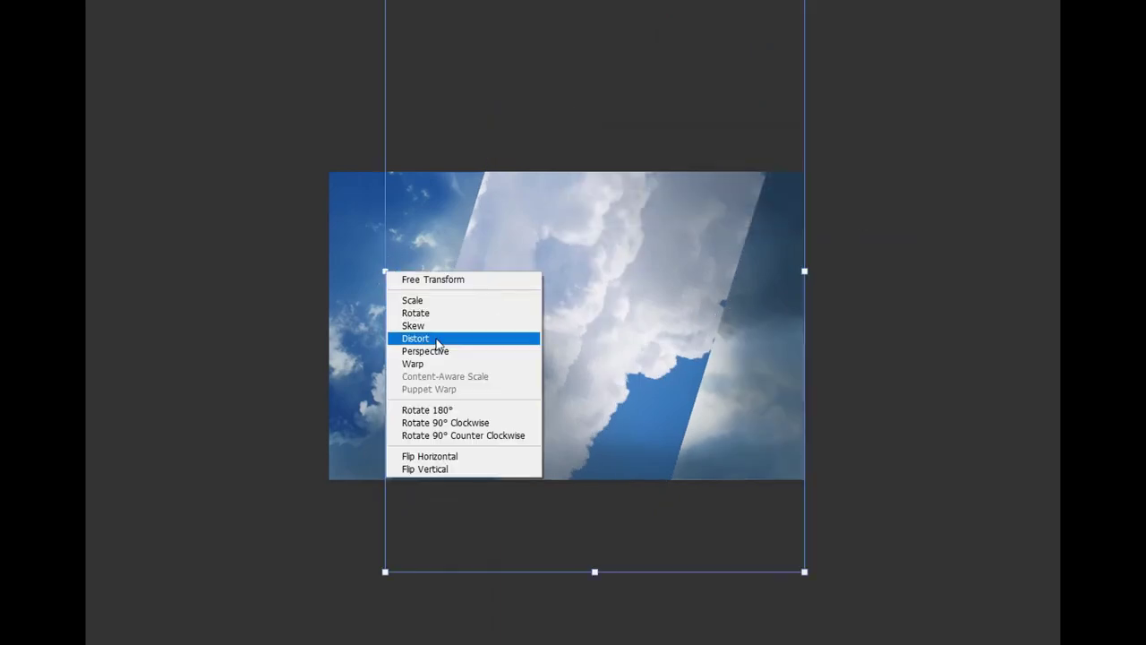
pyautogui.click(422, 361)
pyautogui.moveTo(627, 325)
pyautogui.mouseDown()
pyautogui.moveTo(724, 211)
pyautogui.moveTo(800, 223)
pyautogui.moveTo(767, 289)
pyautogui.moveTo(581, 473)
pyautogui.mouseUp()
pyautogui.hotkey('ctrl', '-')
pyautogui.moveTo(757, 90); pyautogui.dragTo(775, 107)
pyautogui.moveTo(447, 90); pyautogui.dragTo(506, 241)
pyautogui.moveTo(773, 102); pyautogui.dragTo(744, 180)
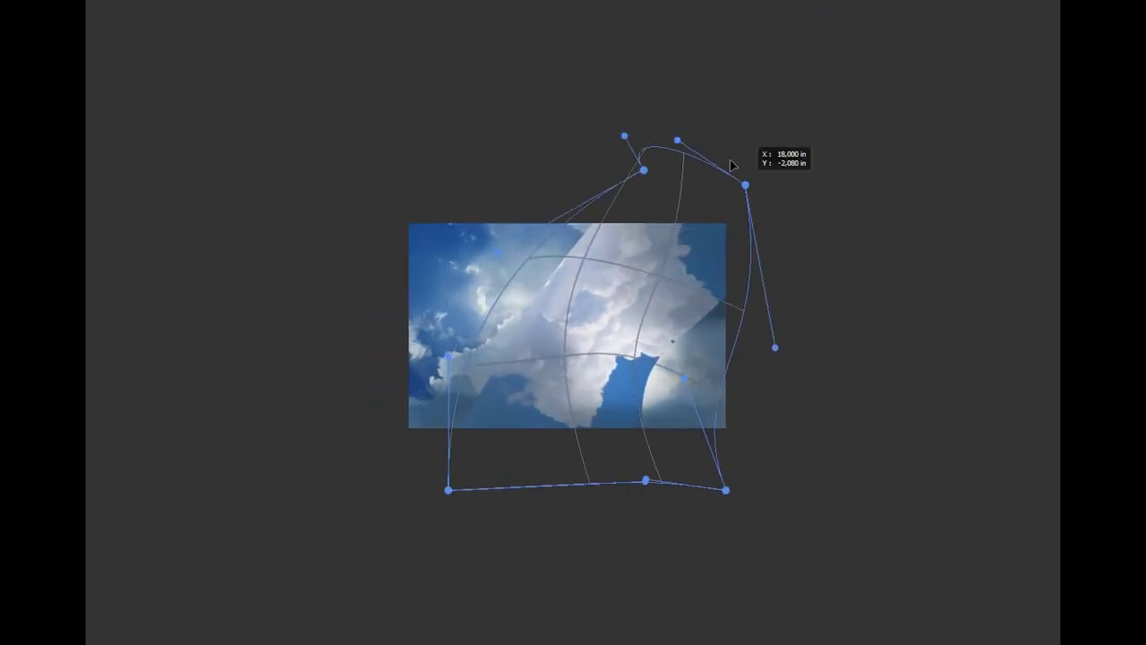
pyautogui.moveTo(658, 187); pyautogui.dragTo(640, 220)
pyautogui.moveTo(632, 448); pyautogui.dragTo(707, 292)
pyautogui.press('Return')
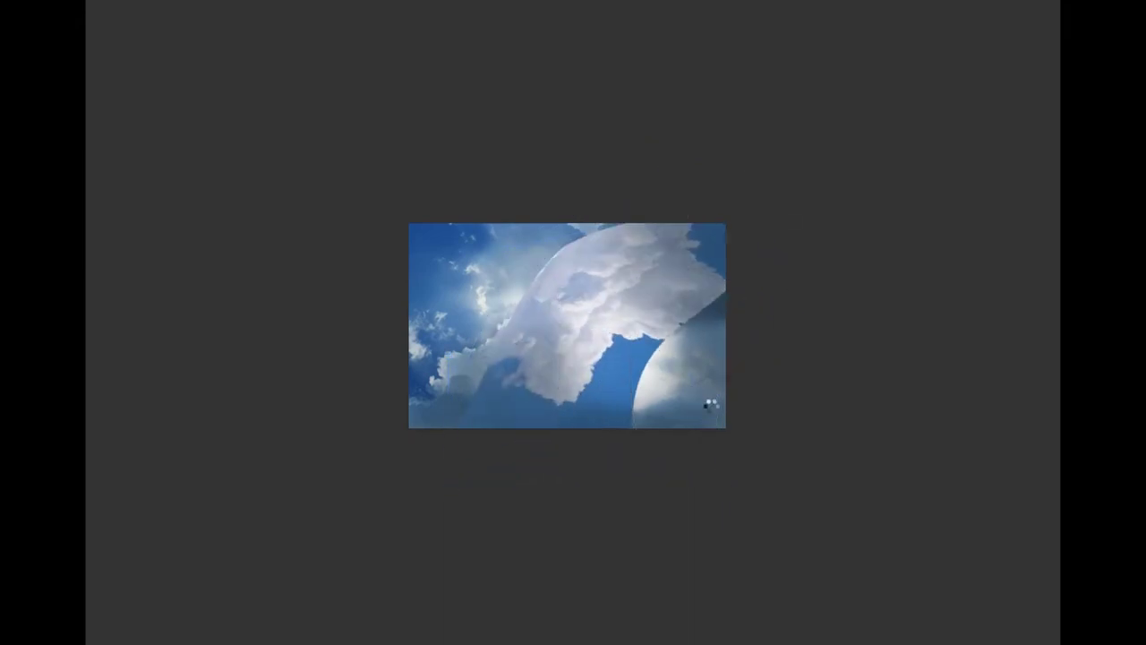
pyautogui.hotkey('ctrl', '+')
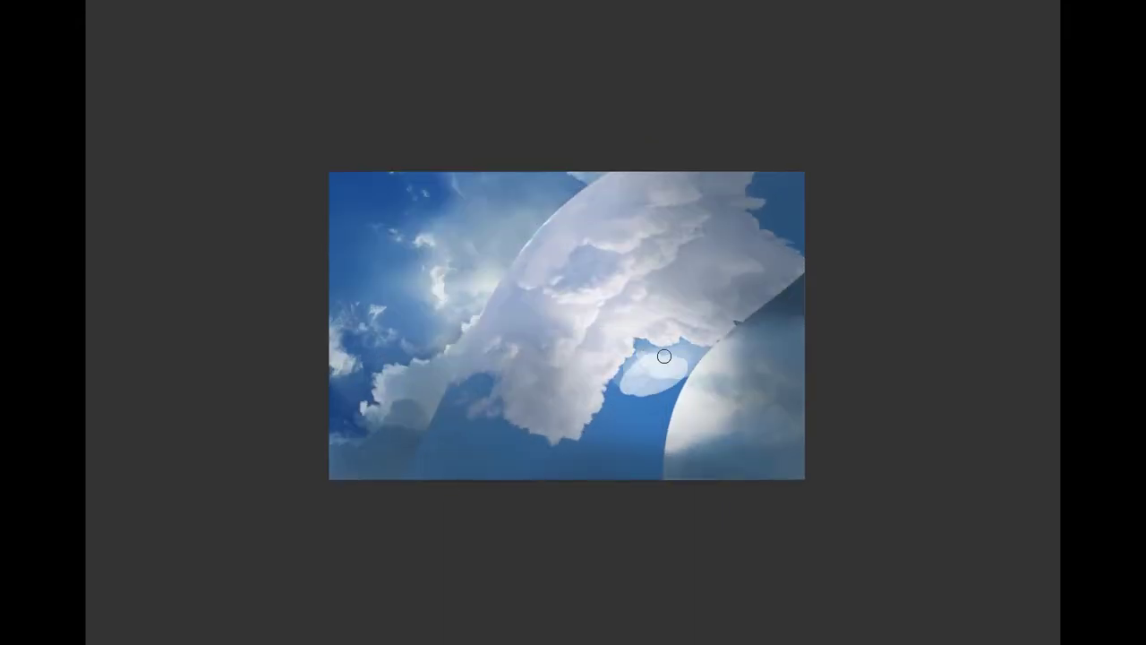
# Soften the cumulus layer's hard edges with a 300 px soft brush
pyautogui.press('F5')
pyautogui.moveTo(653, 381); pyautogui.dragTo(643, 405)
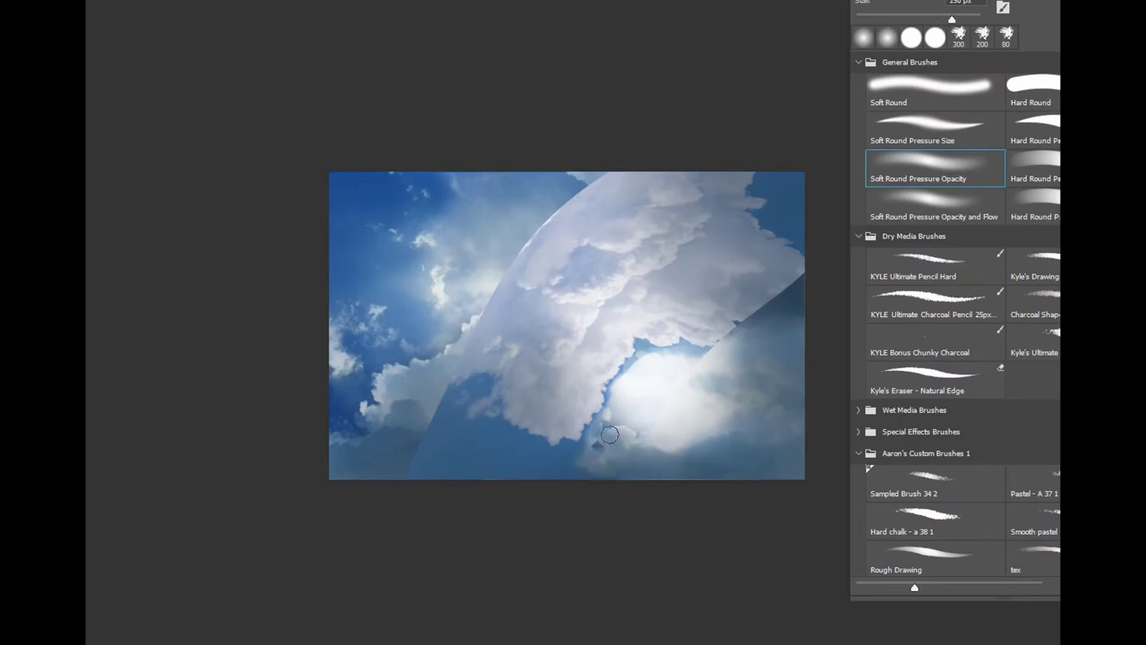
pyautogui.moveTo(570, 459)
pyautogui.mouseDown()
pyautogui.moveTo(466, 385)
pyautogui.moveTo(492, 314)
pyautogui.moveTo(716, 197)
pyautogui.moveTo(813, 361)
pyautogui.mouseUp()
pyautogui.press(']')
pyautogui.press(']')
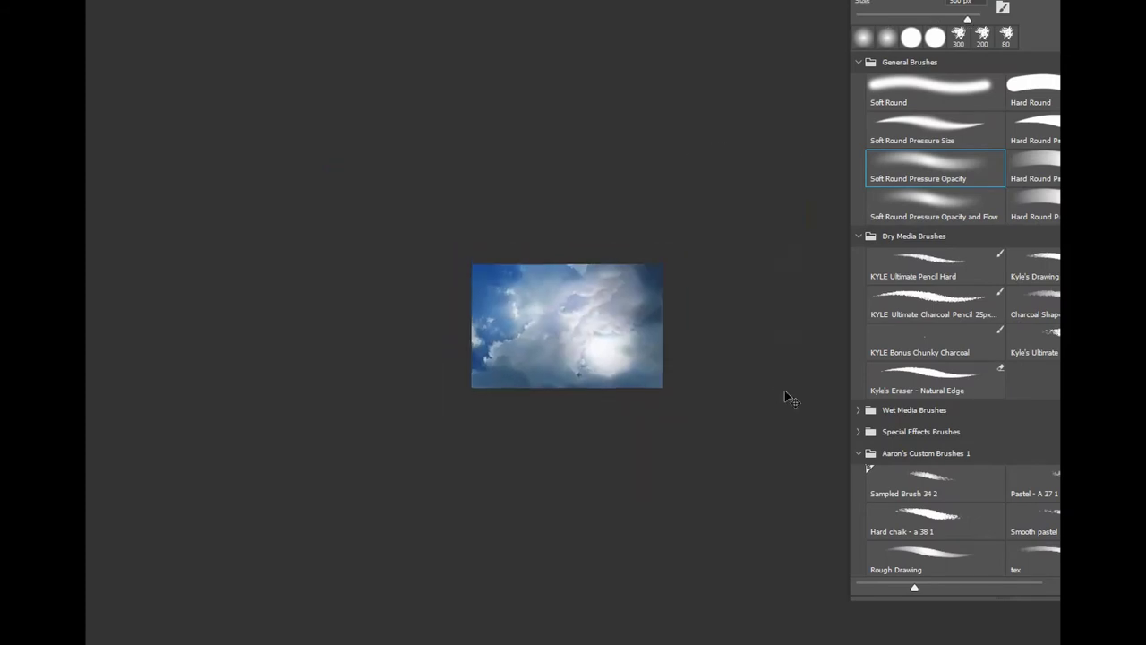
pyautogui.moveTo(573, 448); pyautogui.dragTo(517, 392)
pyautogui.moveTo(772, 312); pyautogui.dragTo(739, 334)
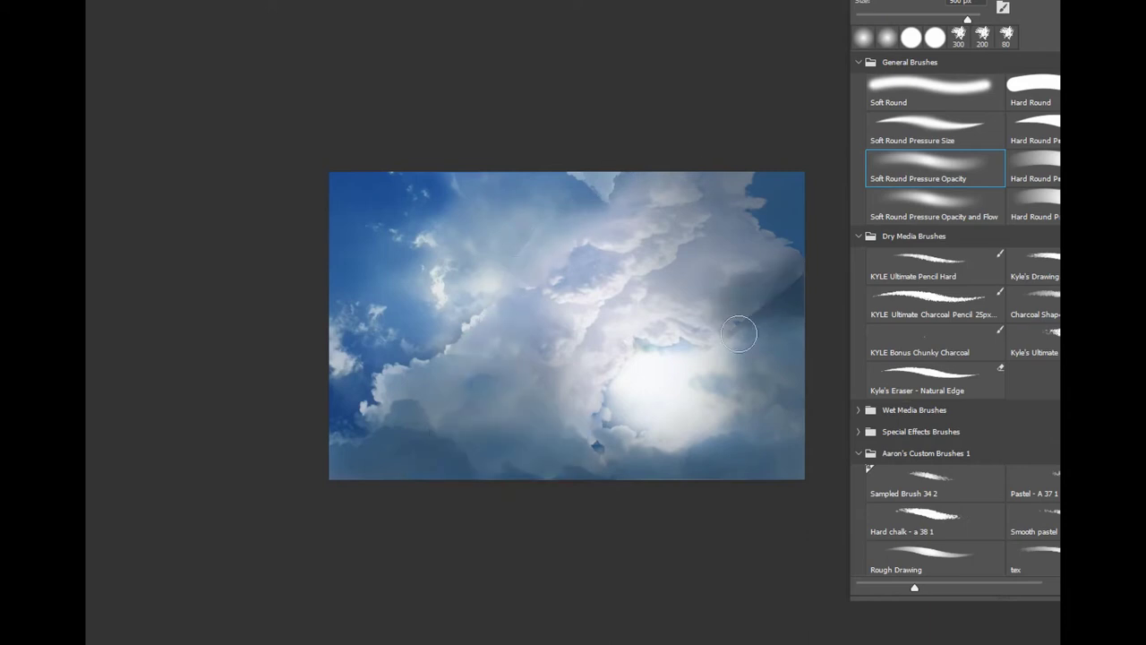
# Mask the top edge back to darker sky and shift the clouds toward cyan with Color Balance
pyautogui.moveTo(788, 197)
pyautogui.mouseDown()
pyautogui.moveTo(690, 242)
pyautogui.moveTo(456, 197)
pyautogui.mouseUp()
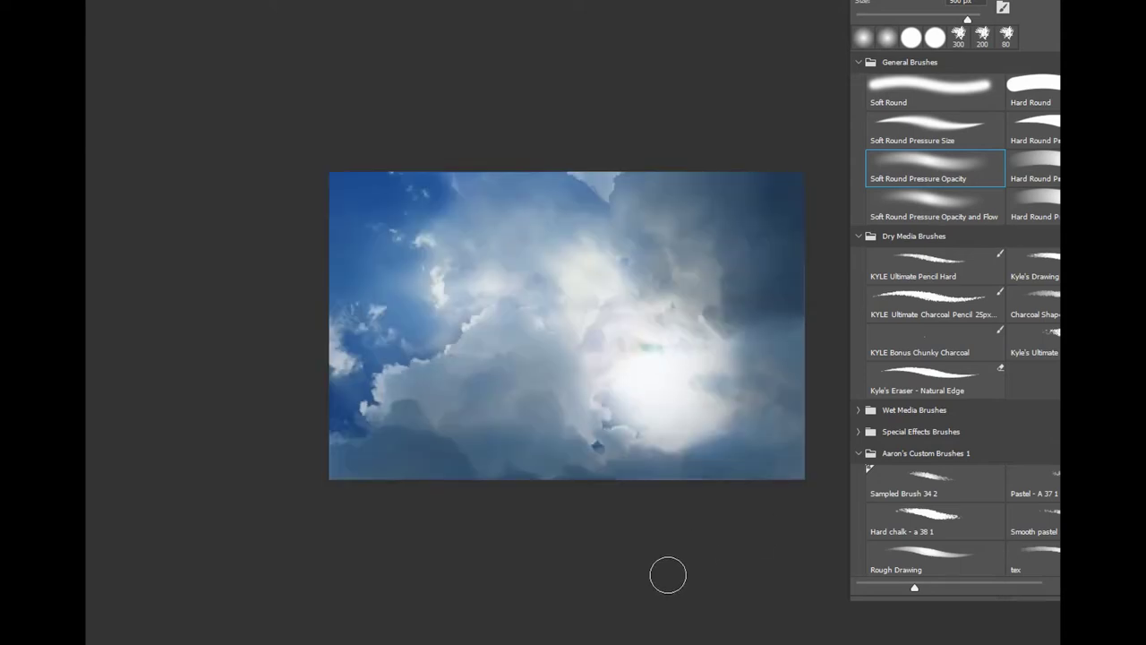
pyautogui.hotkey('ctrl', 'b')
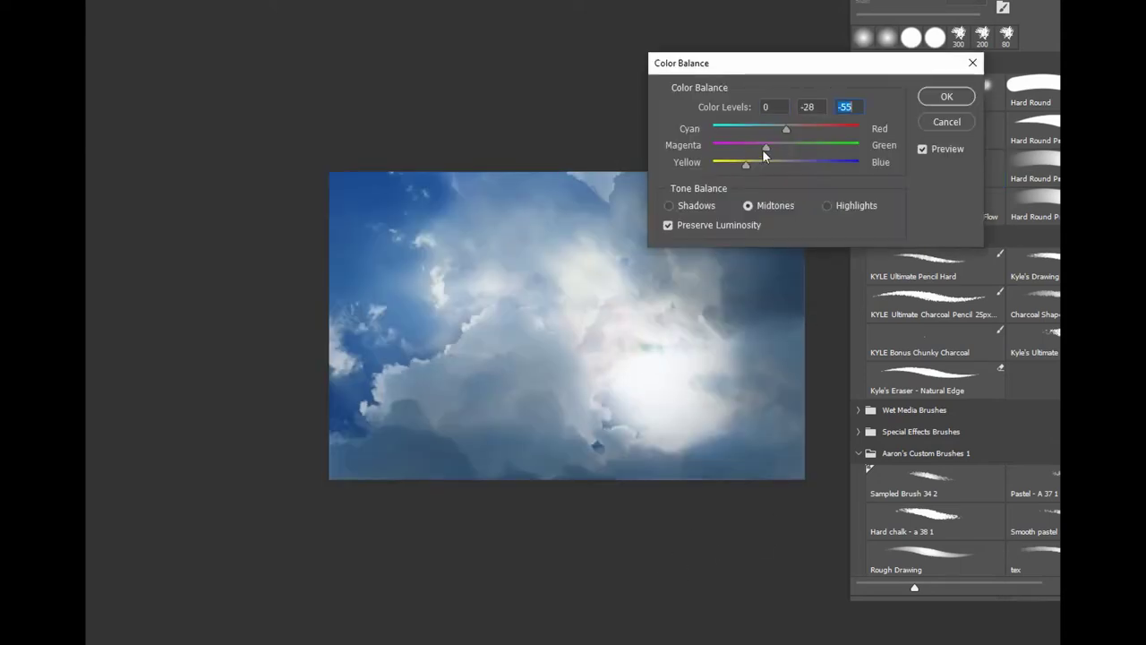
pyautogui.moveTo(808, 130); pyautogui.dragTo(733, 132)
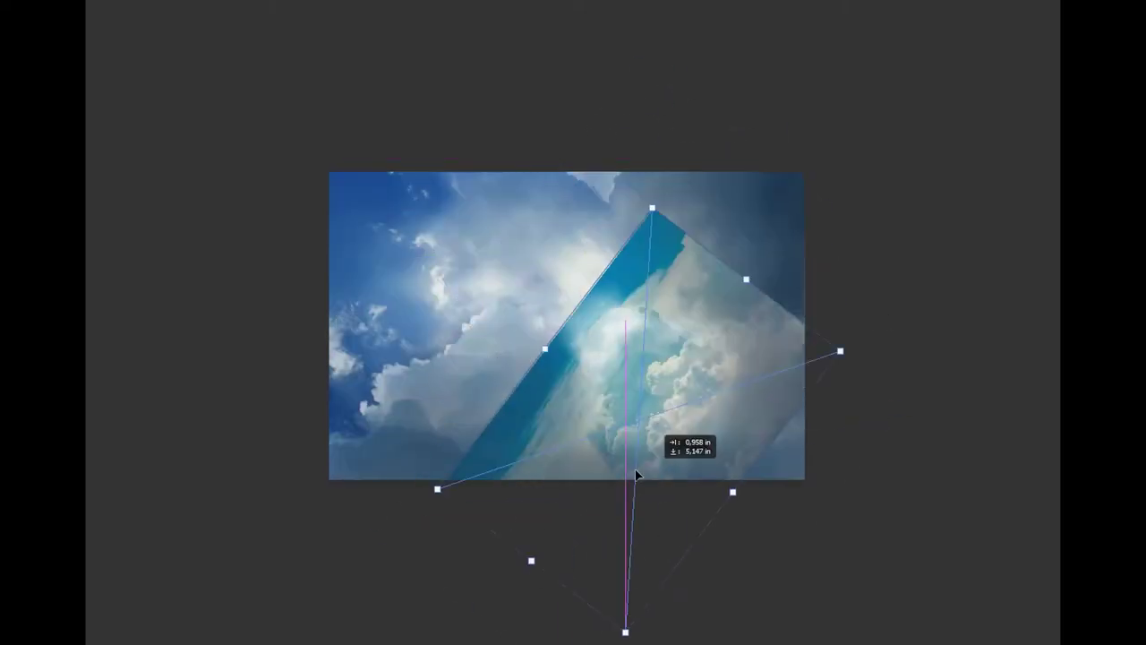
# Place the new cloud image, warp it into a curve, and rotate it clockwise
pyautogui.moveTo(614, 343)
pyautogui.mouseDown()
pyautogui.moveTo(727, 481)
pyautogui.moveTo(665, 453)
pyautogui.mouseUp()
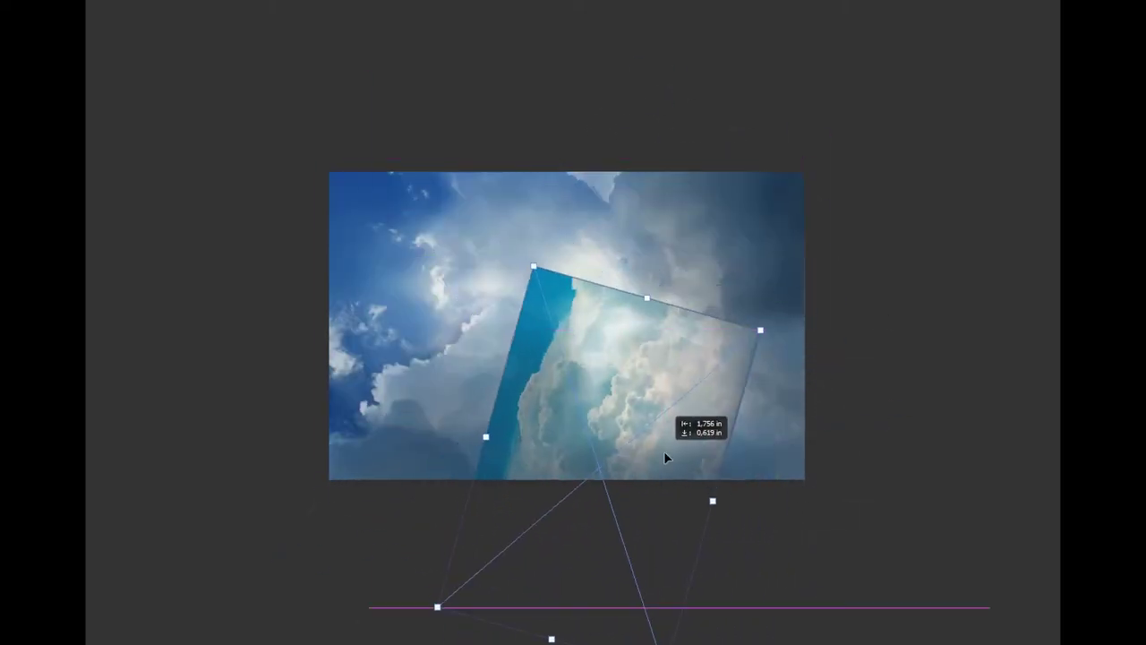
pyautogui.moveTo(779, 528); pyautogui.dragTo(767, 503)
pyautogui.moveTo(667, 485)
pyautogui.mouseDown()
pyautogui.moveTo(627, 430)
pyautogui.moveTo(635, 325)
pyautogui.moveTo(674, 374)
pyautogui.moveTo(583, 404)
pyautogui.moveTo(662, 376)
pyautogui.moveTo(568, 435)
pyautogui.moveTo(680, 471)
pyautogui.mouseUp()
pyautogui.press('Return')
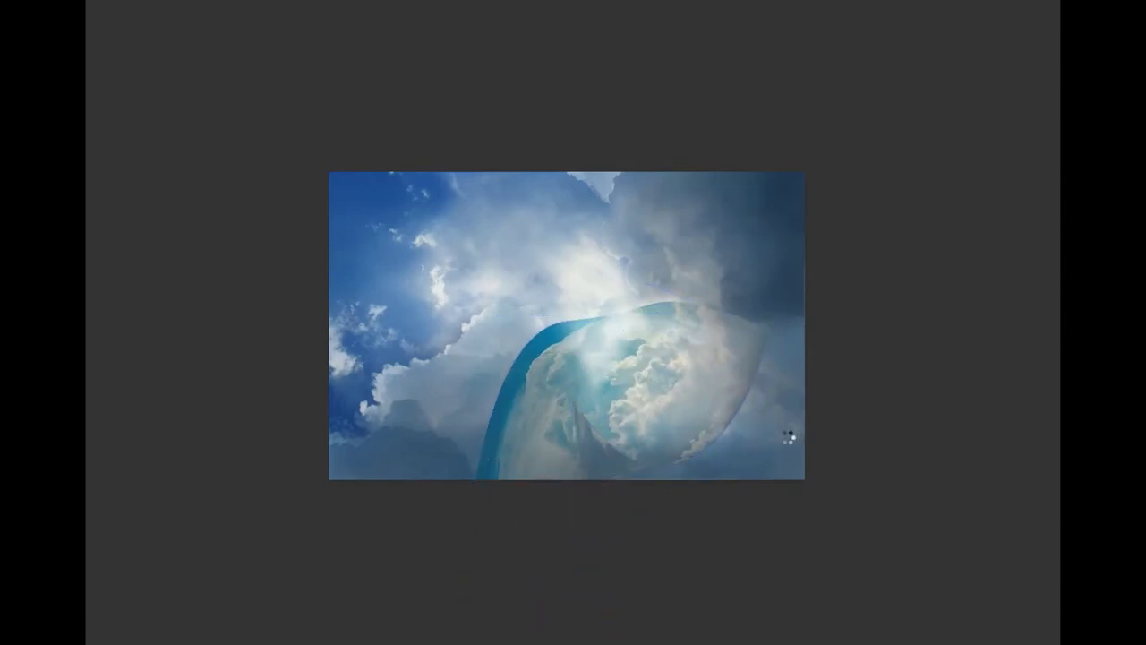
pyautogui.moveTo(792, 447); pyautogui.dragTo(665, 424)
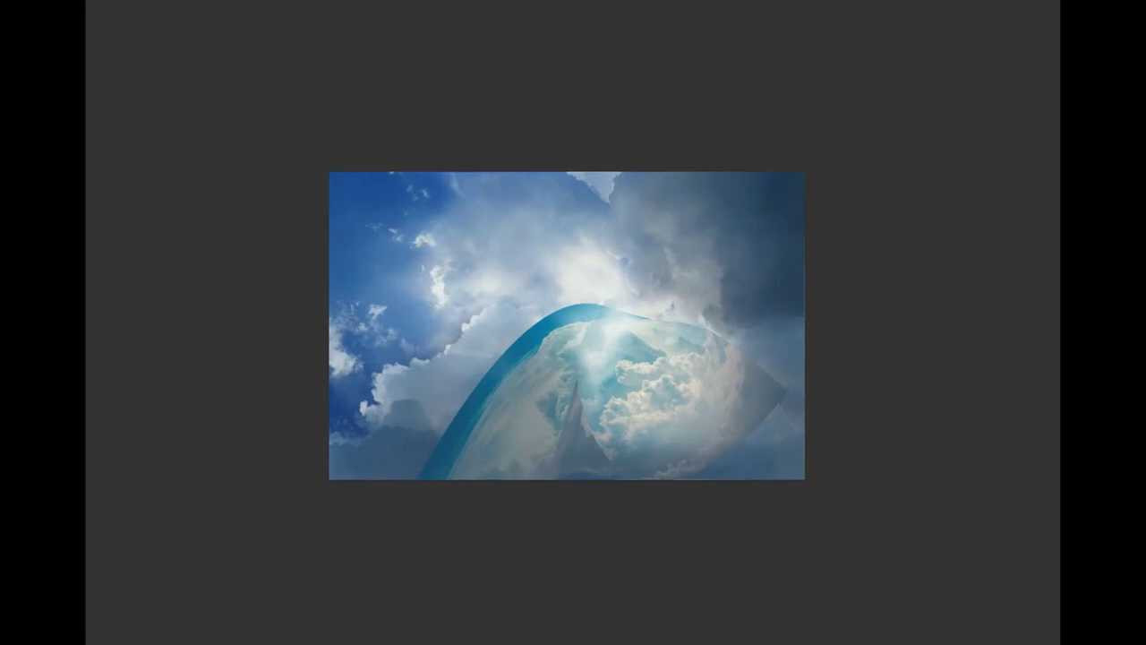
# Nudge the cloud layer right and paint away the teal band to reveal clouds
pyautogui.hotkey('ctrl', 'b')
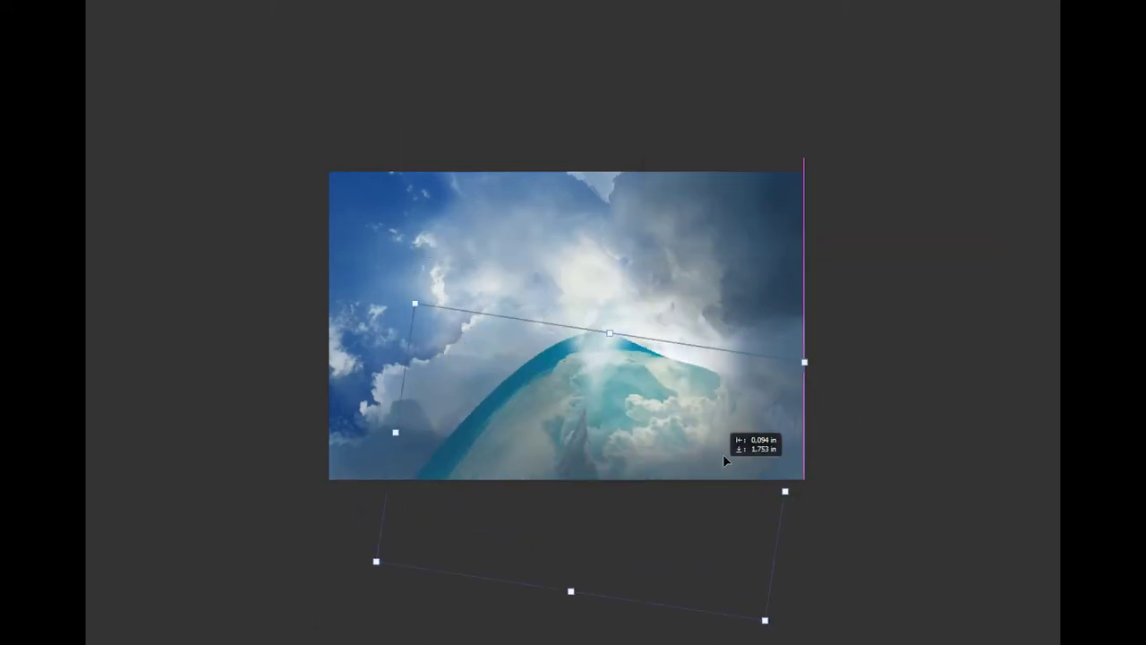
pyautogui.moveTo(719, 414); pyautogui.dragTo(725, 420)
pyautogui.moveTo(756, 360)
pyautogui.mouseDown()
pyautogui.moveTo(489, 332)
pyautogui.moveTo(718, 465)
pyautogui.mouseUp()
pyautogui.moveTo(617, 304); pyautogui.dragTo(691, 360)
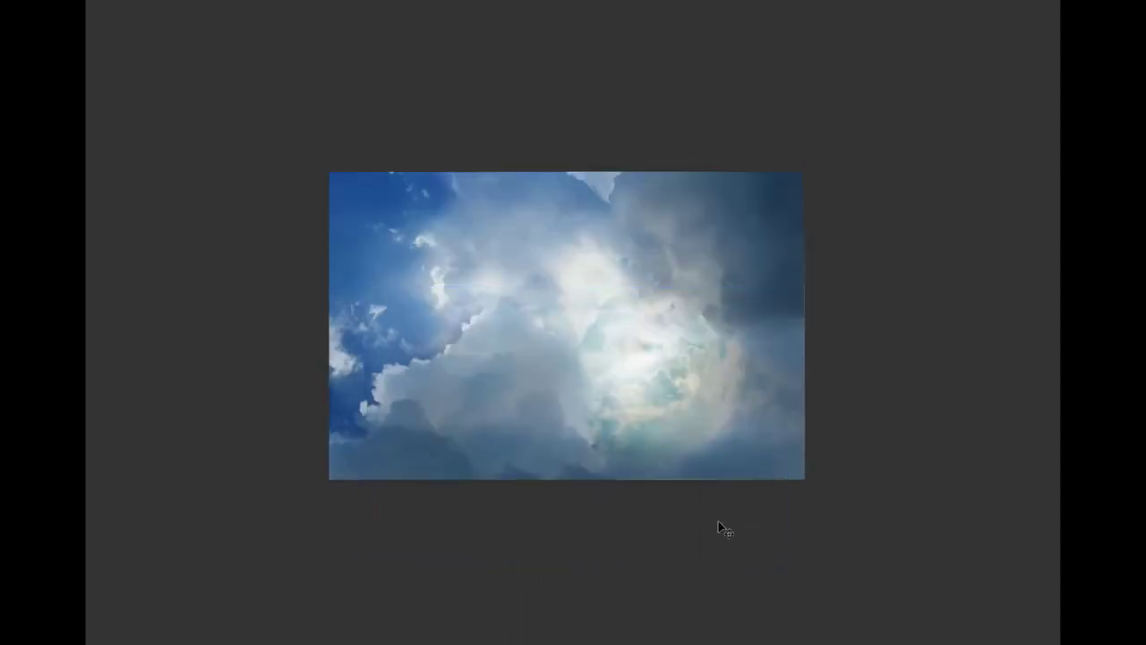
# Warm the cloud layer with Color Balance +9 red, −18 magenta, 0
pyautogui.hotkey('ctrl', 'b')
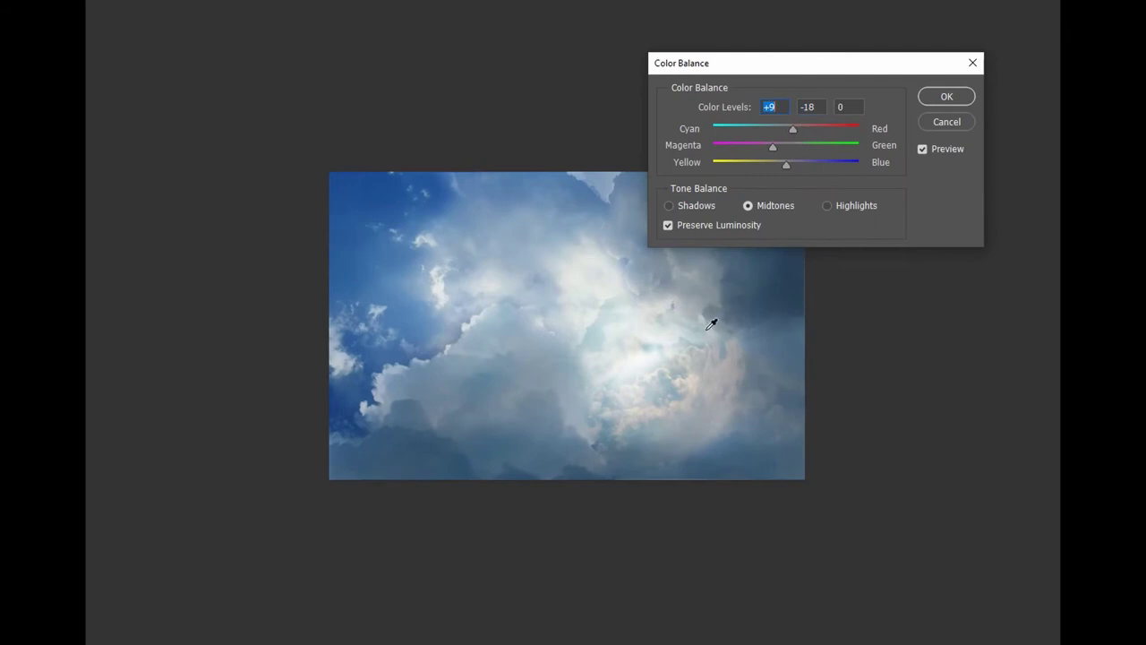
pyautogui.moveTo(786, 164); pyautogui.dragTo(788, 163)
pyautogui.press('Return')
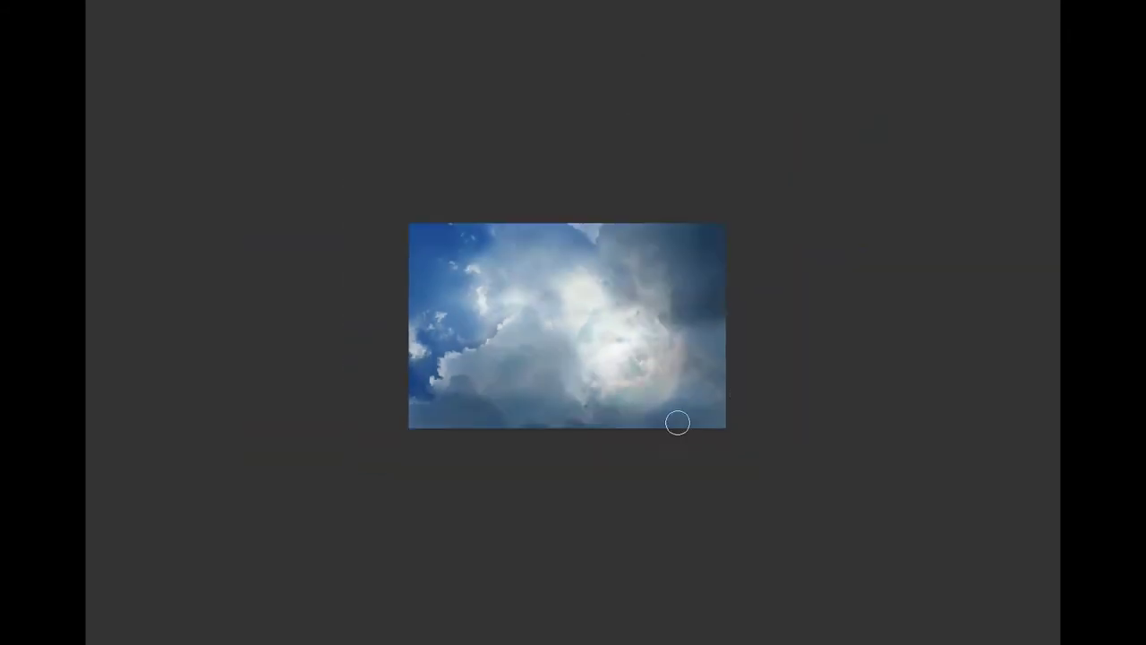
pyautogui.press('Return')
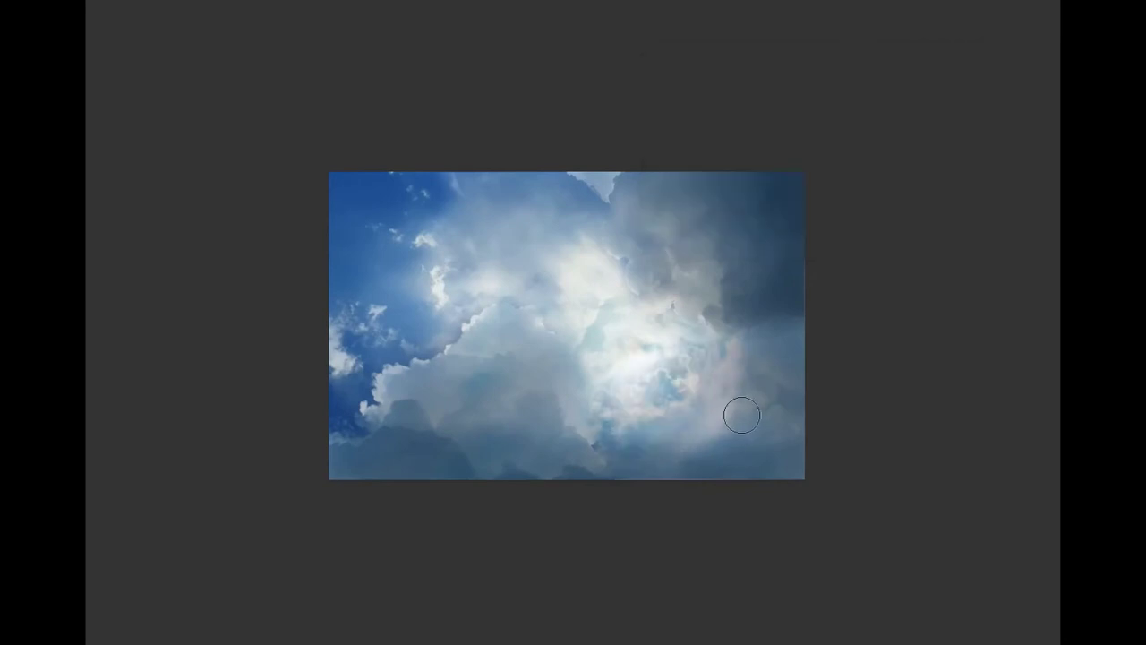
pyautogui.hotkey('ctrl', 't')
# Rotate the cloud layer about 8° clockwise and brush its hard edges into the bright centre
pyautogui.moveTo(783, 483)
pyautogui.mouseDown()
pyautogui.moveTo(767, 513)
pyautogui.moveTo(753, 377)
pyautogui.moveTo(815, 532)
pyautogui.mouseUp()
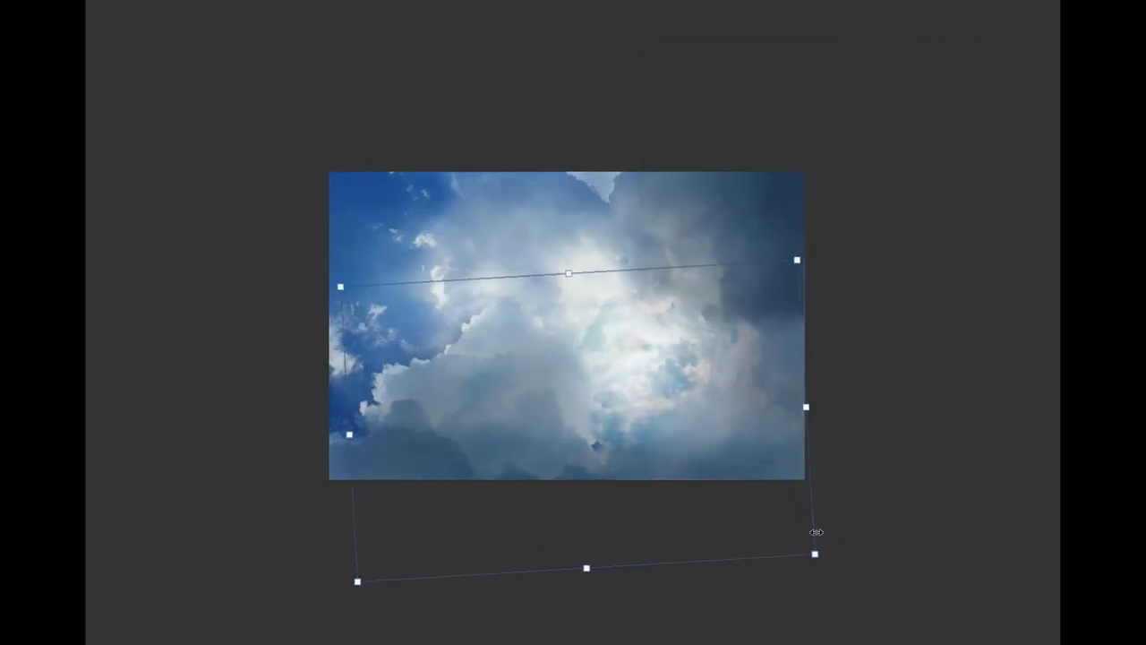
pyautogui.press('Return')
pyautogui.hotkey('ctrl', '+')
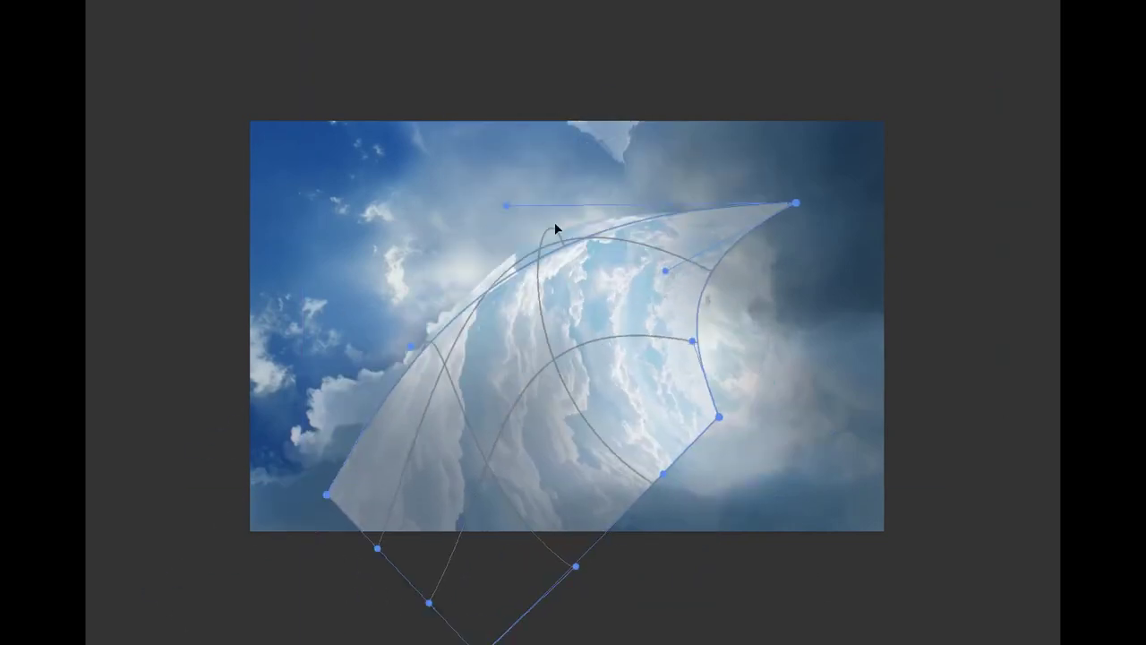
pyautogui.moveTo(666, 206)
pyautogui.mouseDown()
pyautogui.moveTo(726, 241)
pyautogui.moveTo(632, 525)
pyautogui.moveTo(618, 452)
pyautogui.mouseUp()
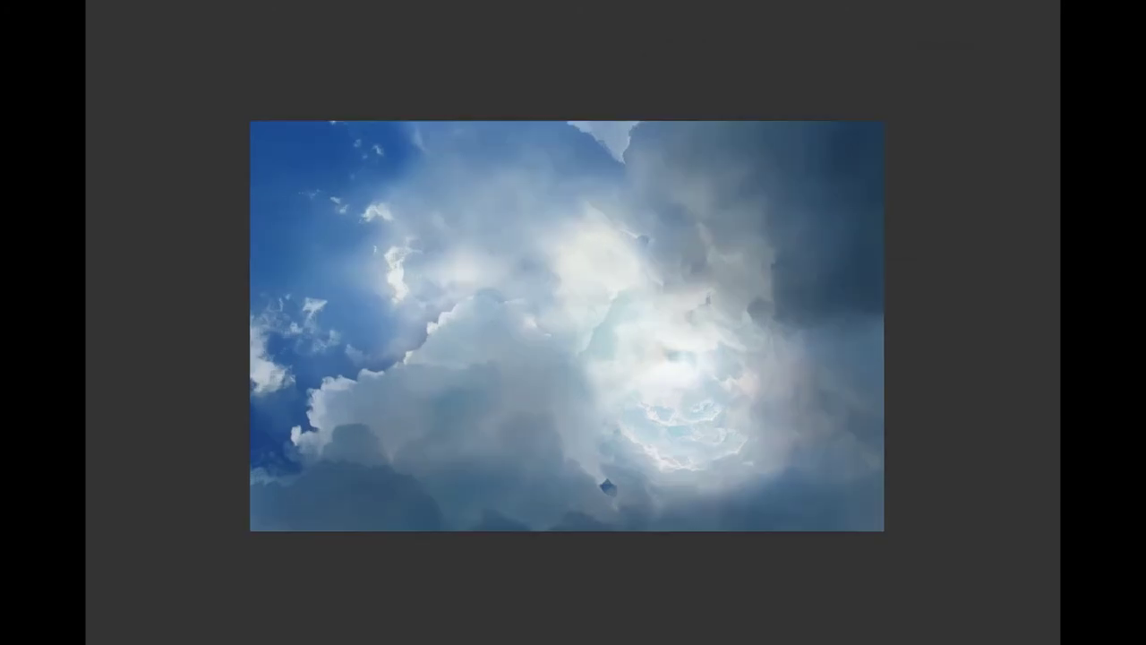
# Place a cloud image over the centre, warp it, then reposition and rotate it
pyautogui.moveTo(782, 120)
pyautogui.mouseDown()
pyautogui.moveTo(568, 110)
pyautogui.moveTo(424, 530)
pyautogui.moveTo(474, 374)
pyautogui.mouseUp()
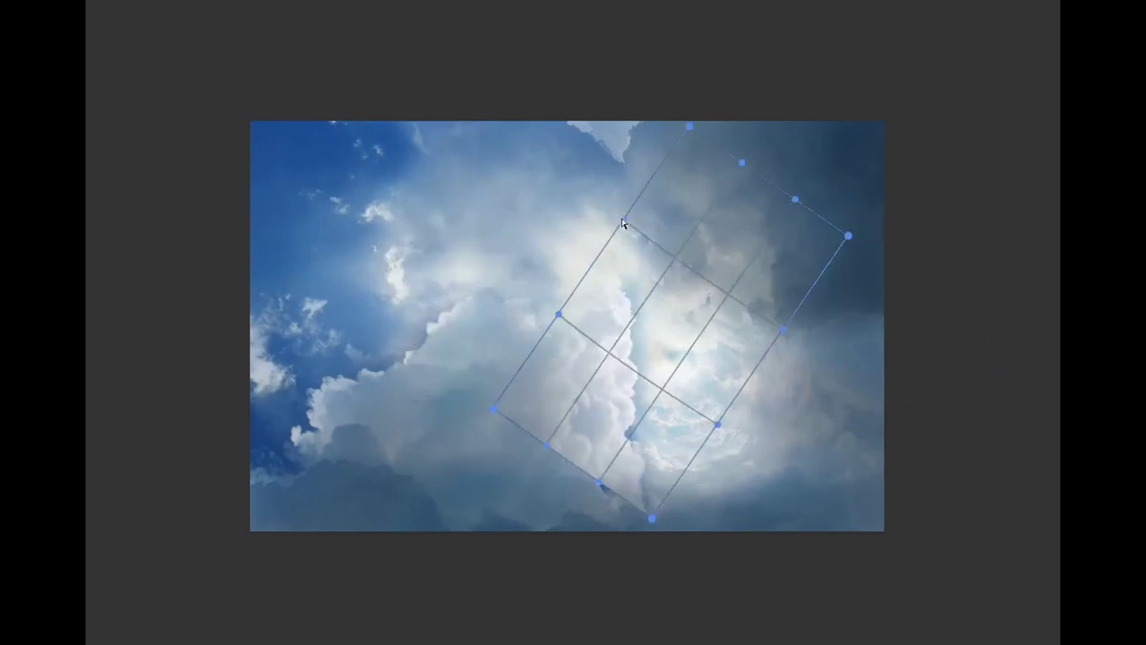
pyautogui.moveTo(663, 224)
pyautogui.mouseDown()
pyautogui.moveTo(724, 188)
pyautogui.moveTo(606, 342)
pyautogui.moveTo(683, 317)
pyautogui.mouseUp()
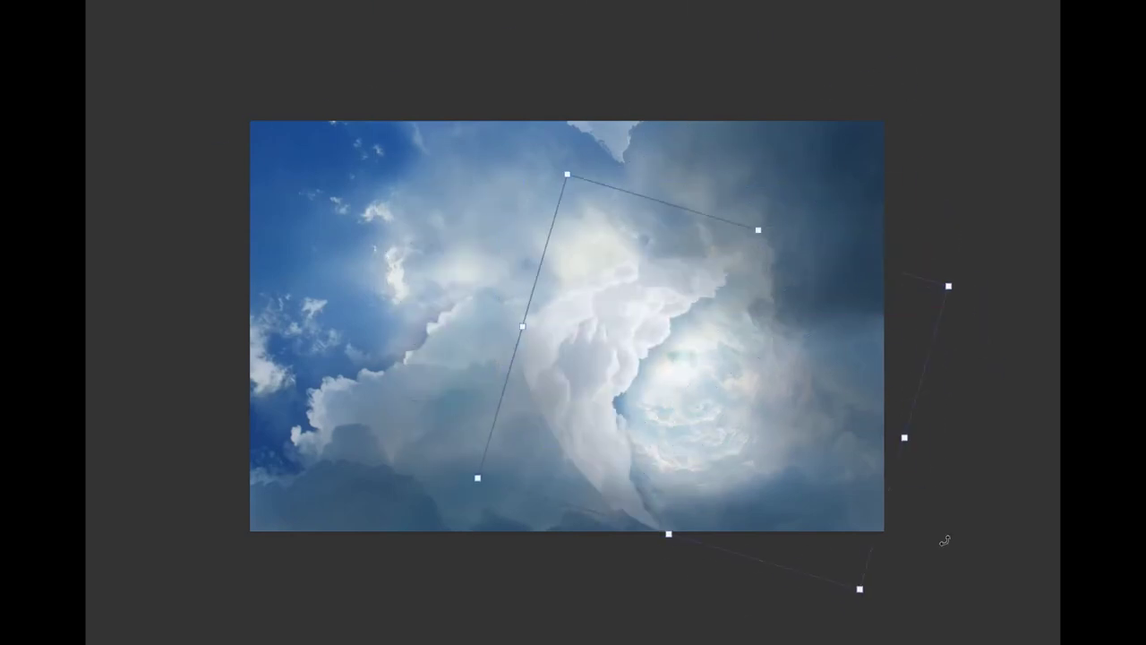
pyautogui.moveTo(941, 540); pyautogui.dragTo(748, 492)
pyautogui.press('Return')
pyautogui.hotkey('ctrl', 't')
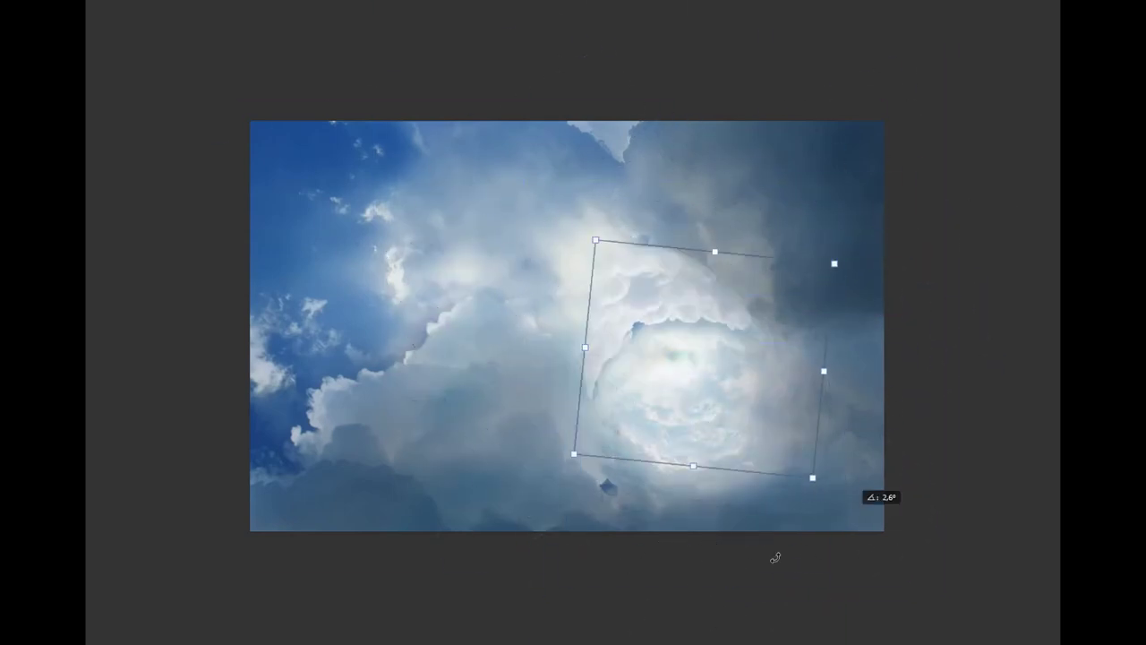
pyautogui.moveTo(773, 555)
pyautogui.mouseDown()
pyautogui.moveTo(677, 402)
pyautogui.moveTo(779, 409)
pyautogui.mouseUp()
pyautogui.press('Return')
# Brush away the hard cloud edge and cool the layer with Color Balance −26, −21, −31
pyautogui.press('b')
pyautogui.moveTo(534, 341); pyautogui.dragTo(663, 379)
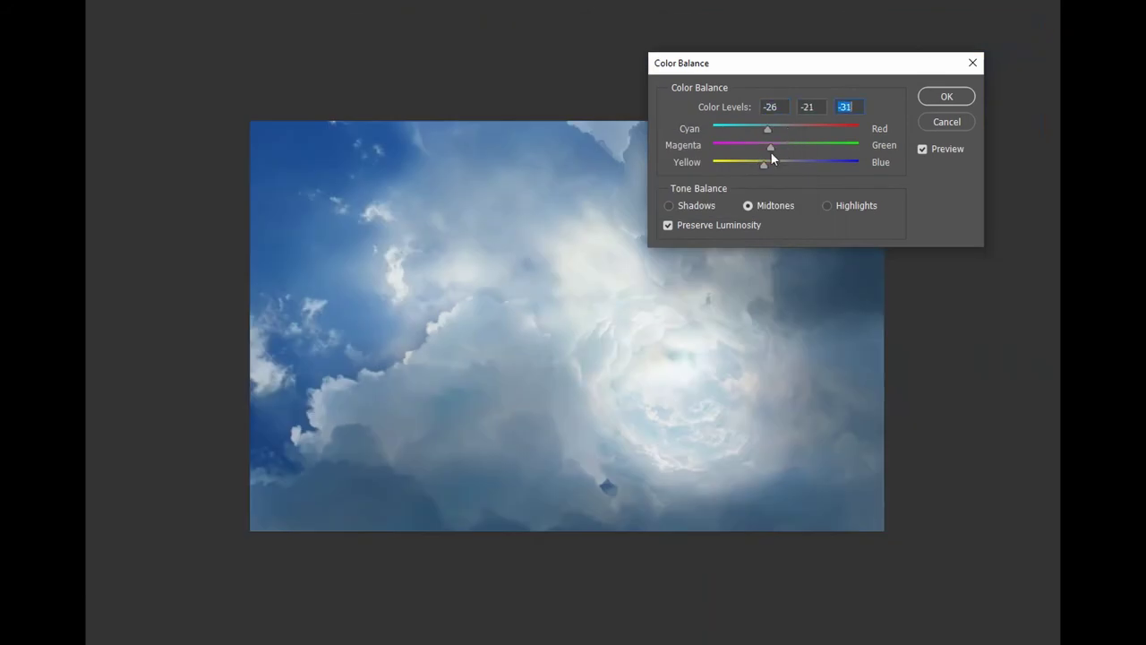
pyautogui.press('Return')
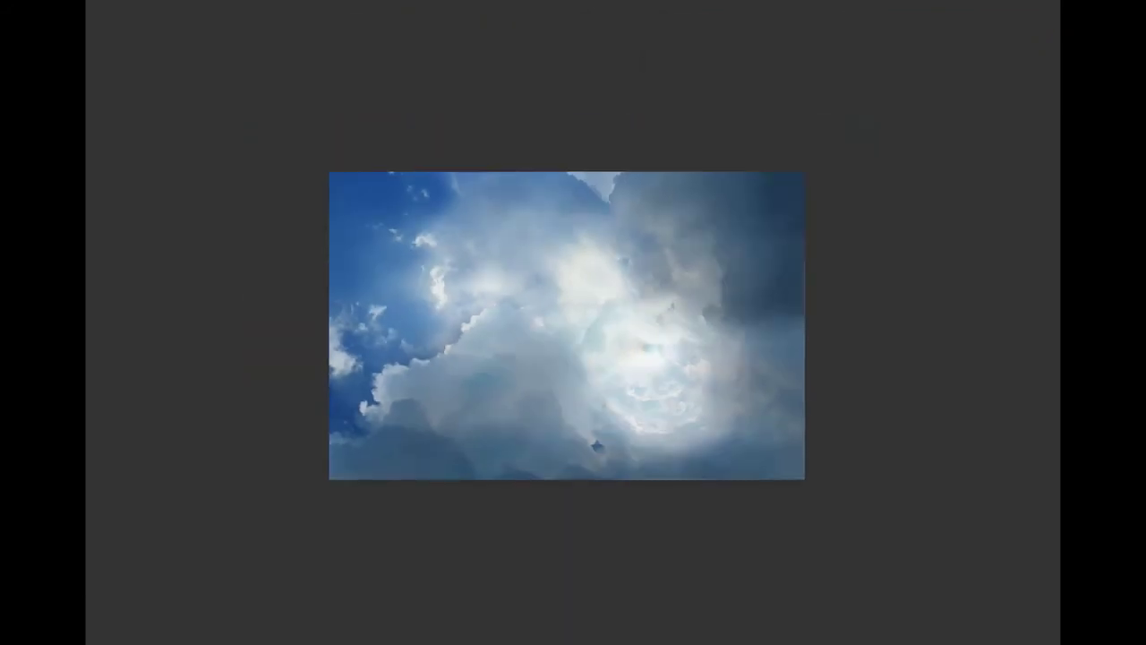
# Rotate and warp the pasted cloud layer so it curls around the glowing centre
pyautogui.hotkey('ctrl', 't')
pyautogui.moveTo(763, 376); pyautogui.dragTo(743, 346)
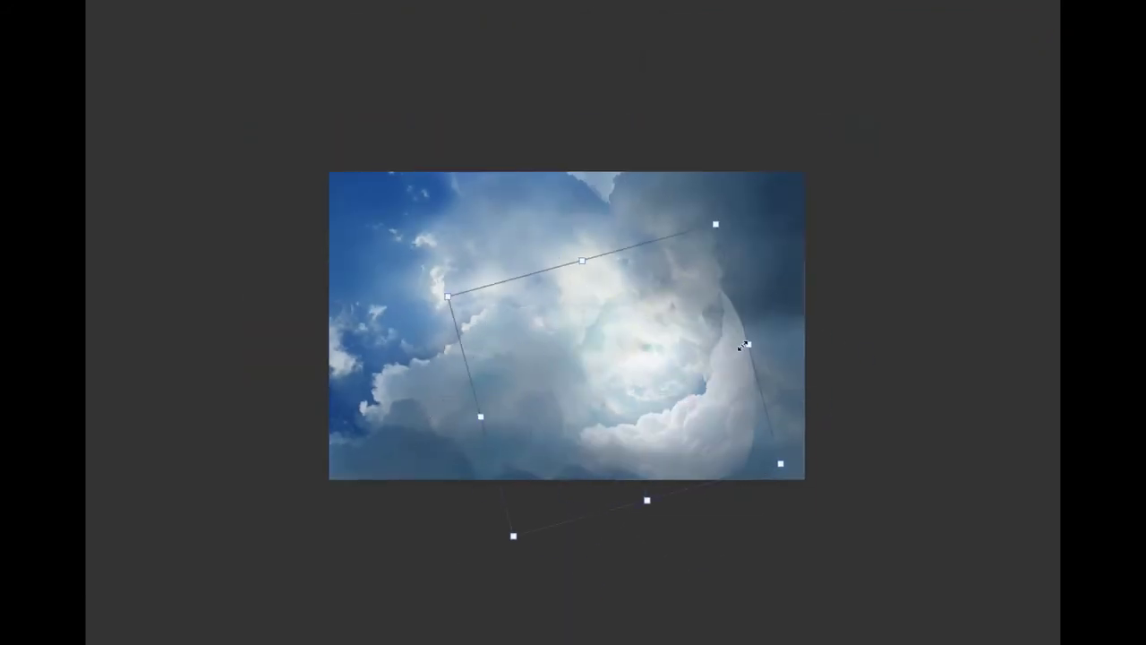
pyautogui.moveTo(504, 256); pyautogui.dragTo(545, 244)
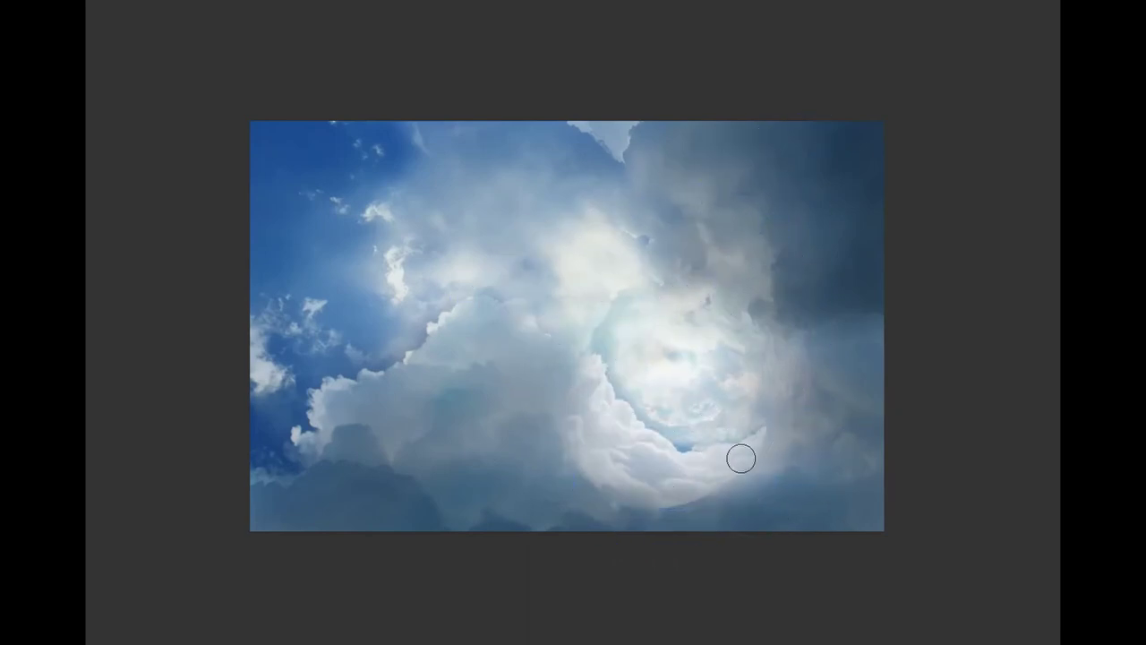
# Mask away the cloud's bright bottom edge and colour-balance it to −24, −31, −18
pyautogui.moveTo(740, 458); pyautogui.dragTo(694, 481)
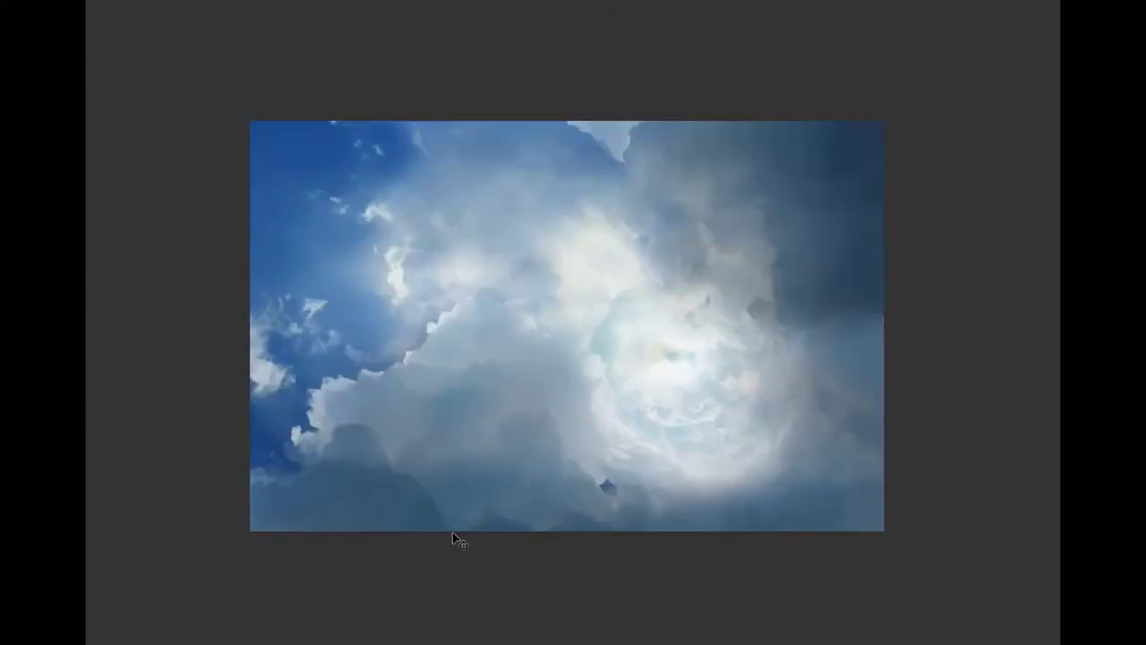
pyautogui.moveTo(787, 149)
pyautogui.mouseDown()
pyautogui.moveTo(773, 147)
pyautogui.moveTo(811, 164)
pyautogui.mouseUp()
pyautogui.press('Return')
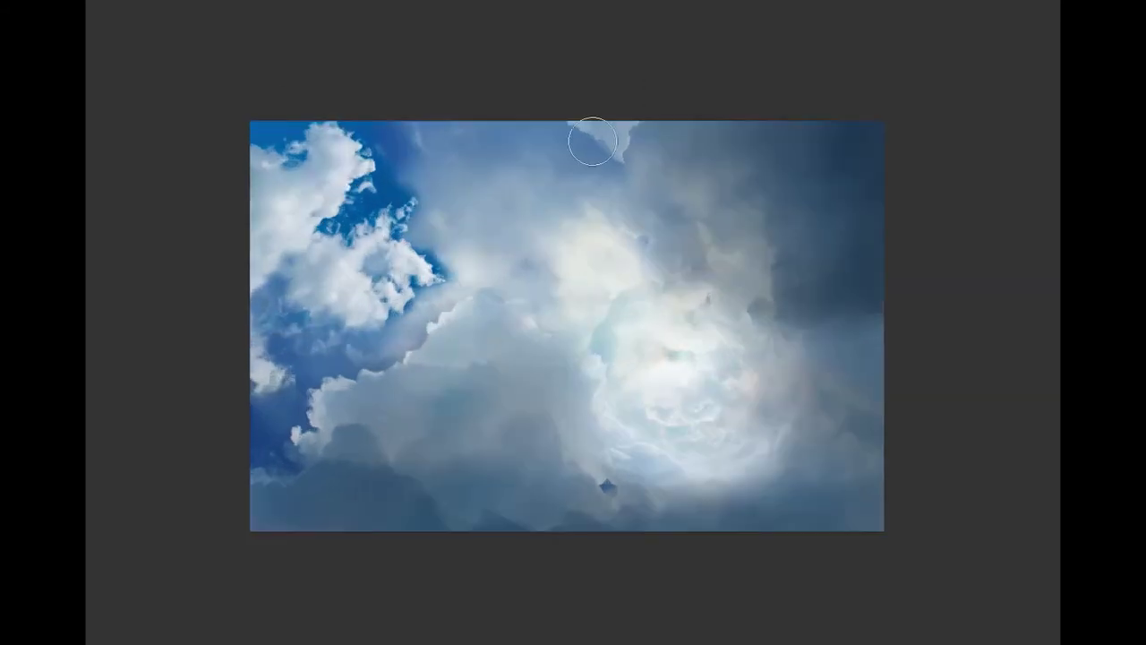
# Move the blue-sky layer to the upper left and blend its edges with a larger soft brush
pyautogui.moveTo(414, 154); pyautogui.dragTo(594, 237)
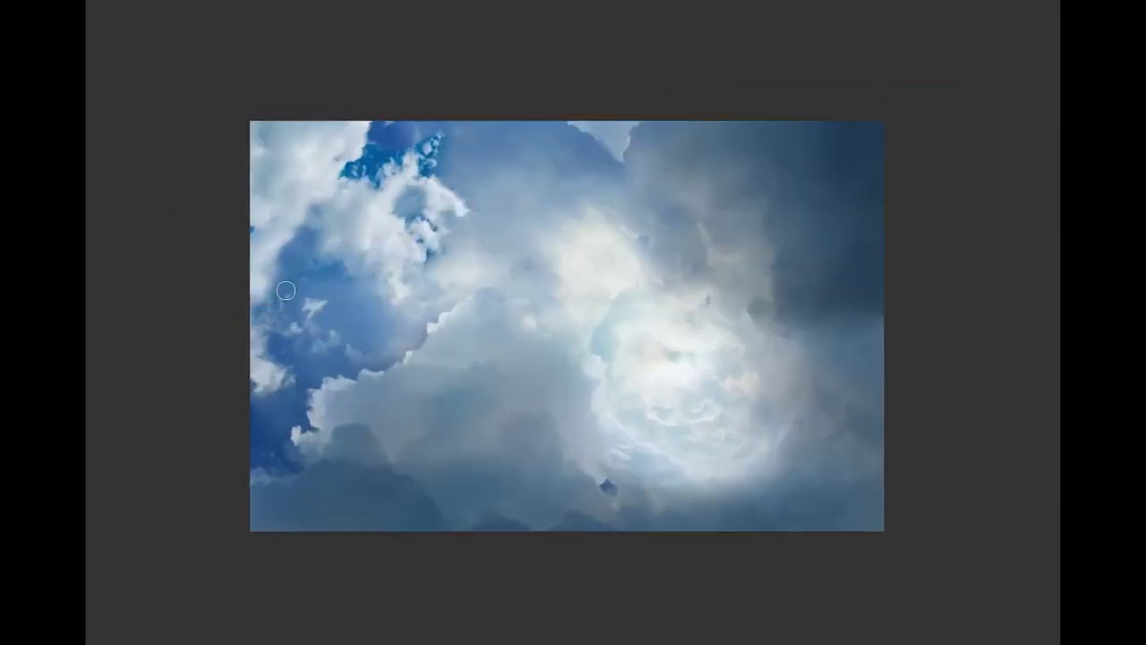
pyautogui.press(']')
pyautogui.press(']')
pyautogui.press(']')
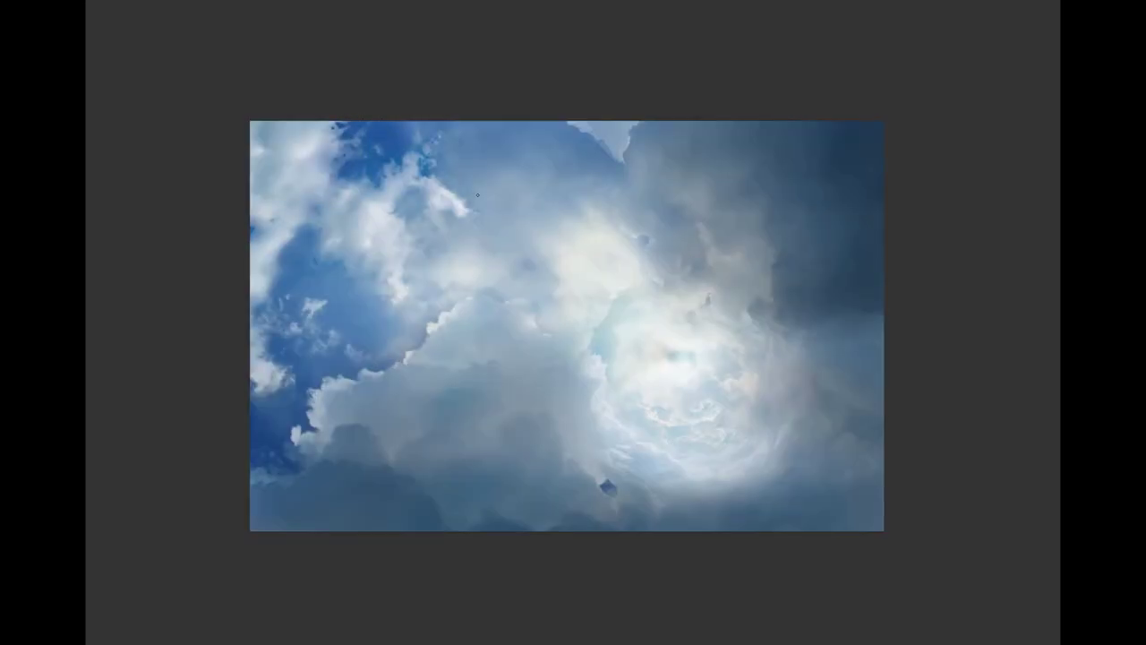
pyautogui.hotkey('ctrl', '-')
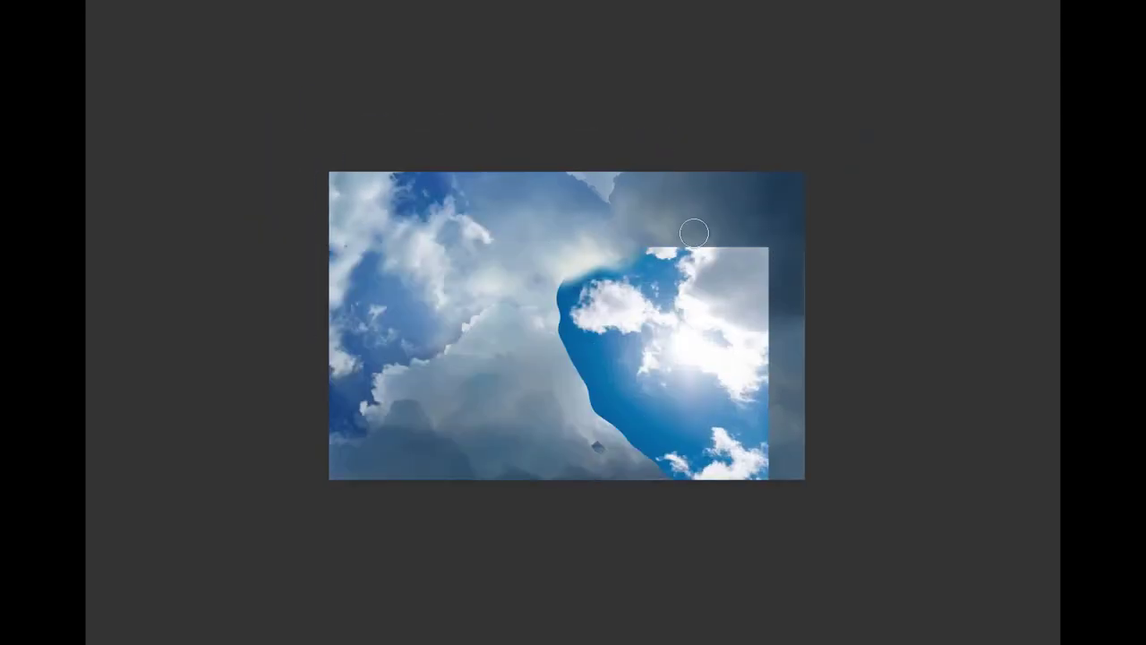
pyautogui.moveTo(635, 519)
pyautogui.mouseDown()
pyautogui.moveTo(743, 268)
pyautogui.moveTo(696, 510)
pyautogui.moveTo(760, 343)
pyautogui.moveTo(814, 588)
pyautogui.mouseUp()
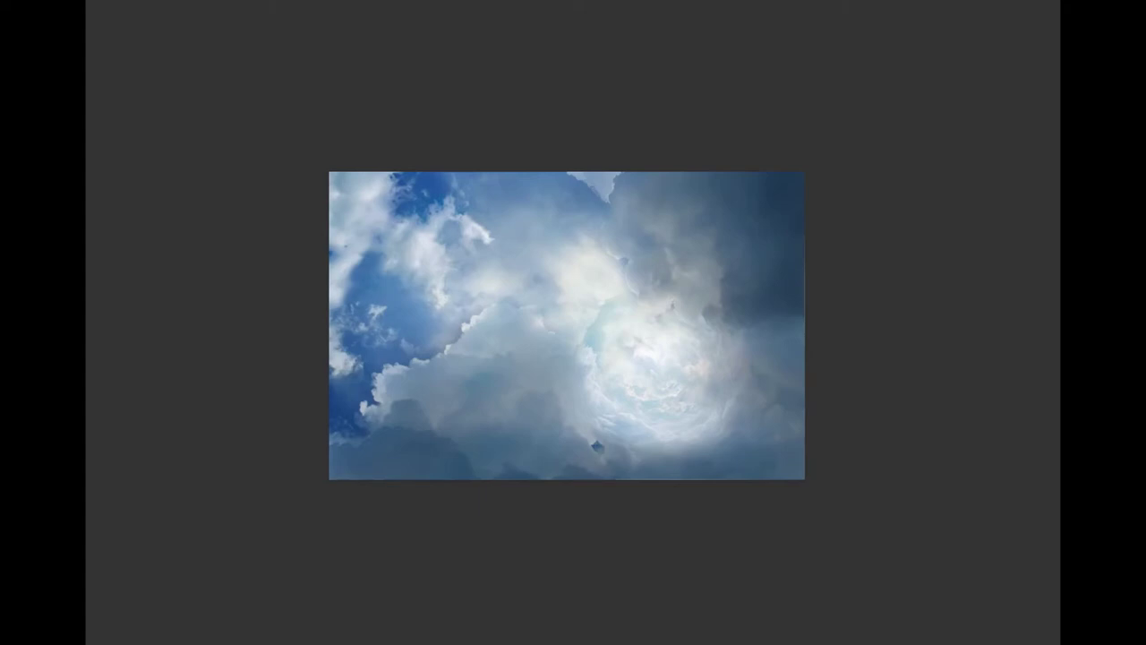
# Move the added cloud layers over the swirl and commit their positions
pyautogui.moveTo(683, 296); pyautogui.dragTo(700, 434)
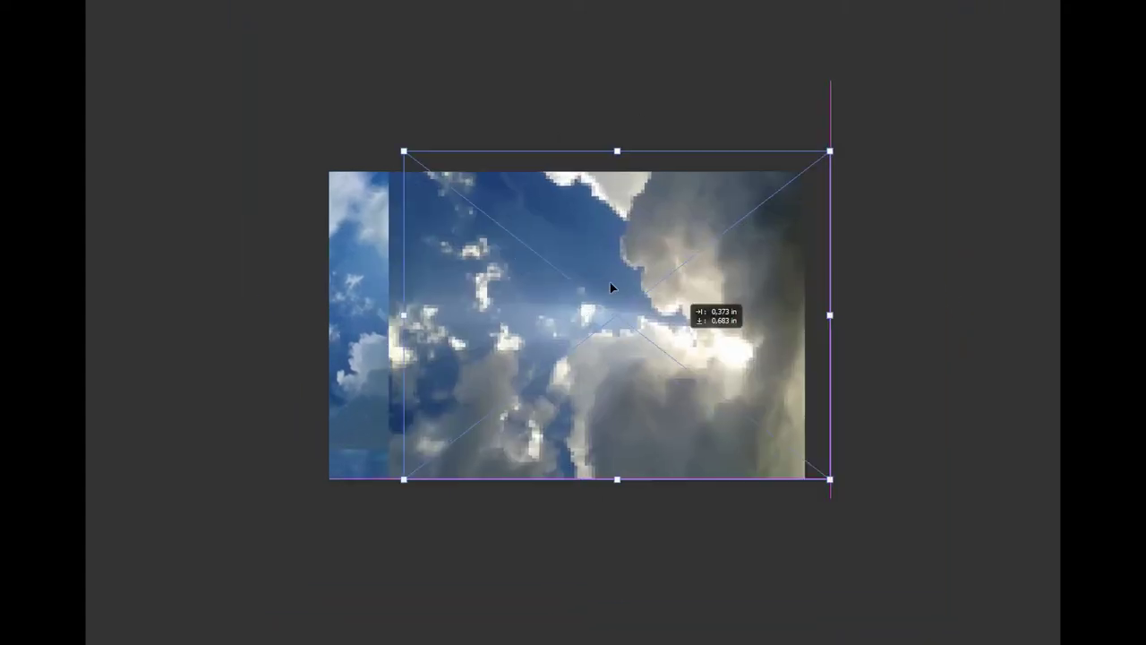
pyautogui.moveTo(610, 283); pyautogui.dragTo(713, 384)
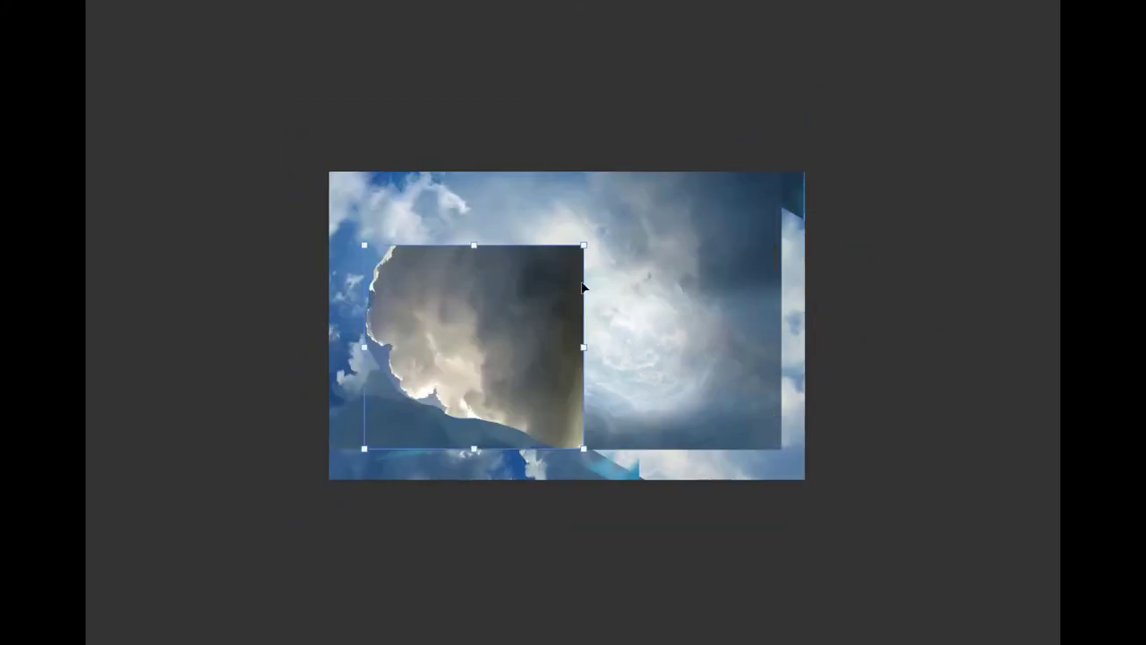
pyautogui.moveTo(708, 233); pyautogui.dragTo(779, 312)
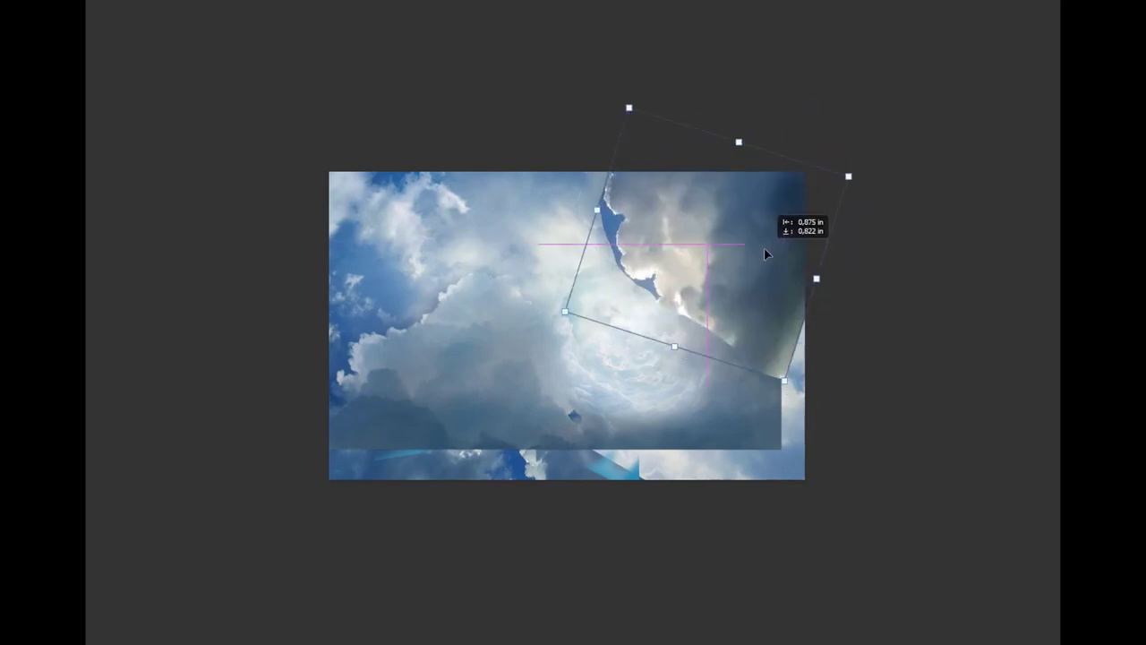
pyautogui.press('Return')
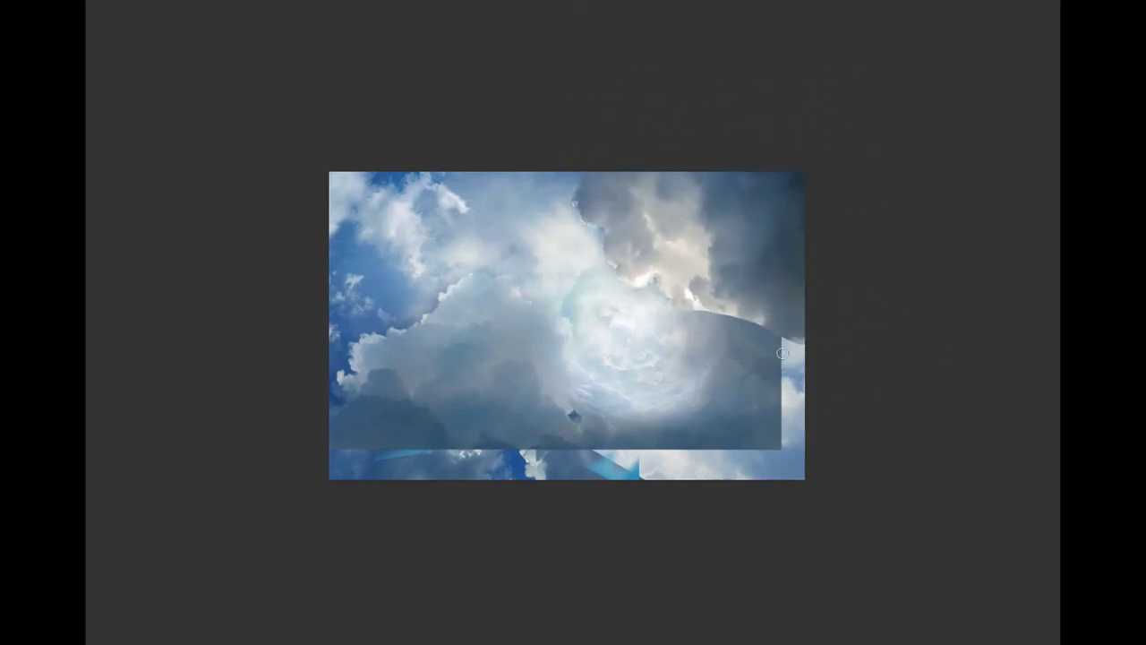
# Tint the cloud layer cooler with Color Balance midtones at −20, −6, +7
pyautogui.hotkey('ctrl', 'b')
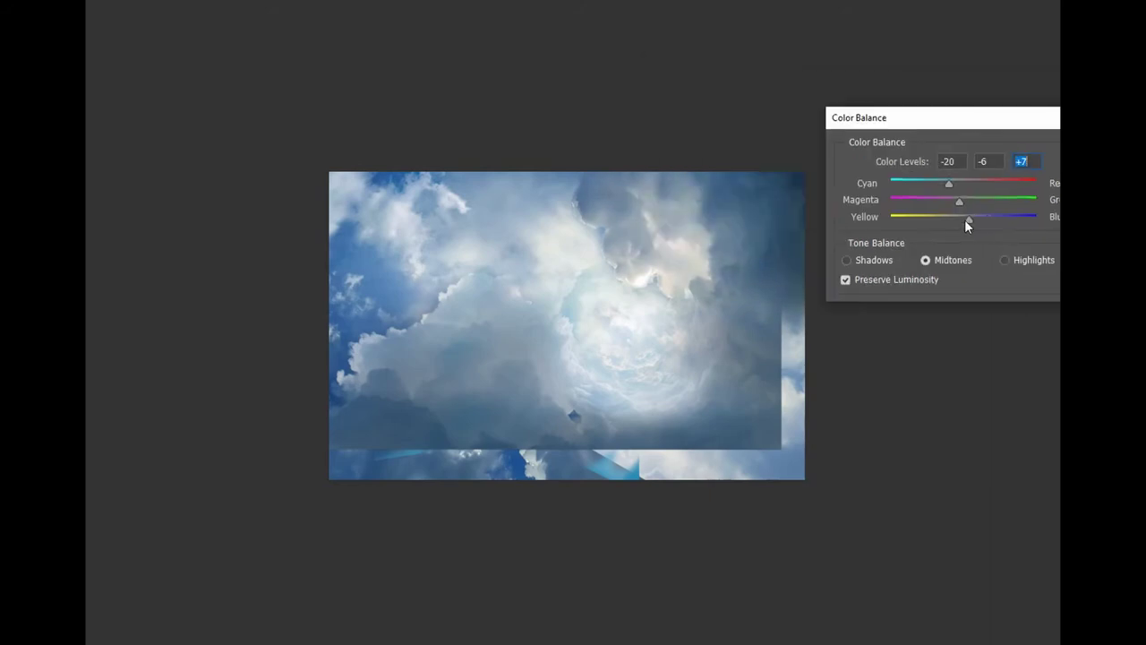
pyautogui.click(962, 202)
pyautogui.click(970, 217)
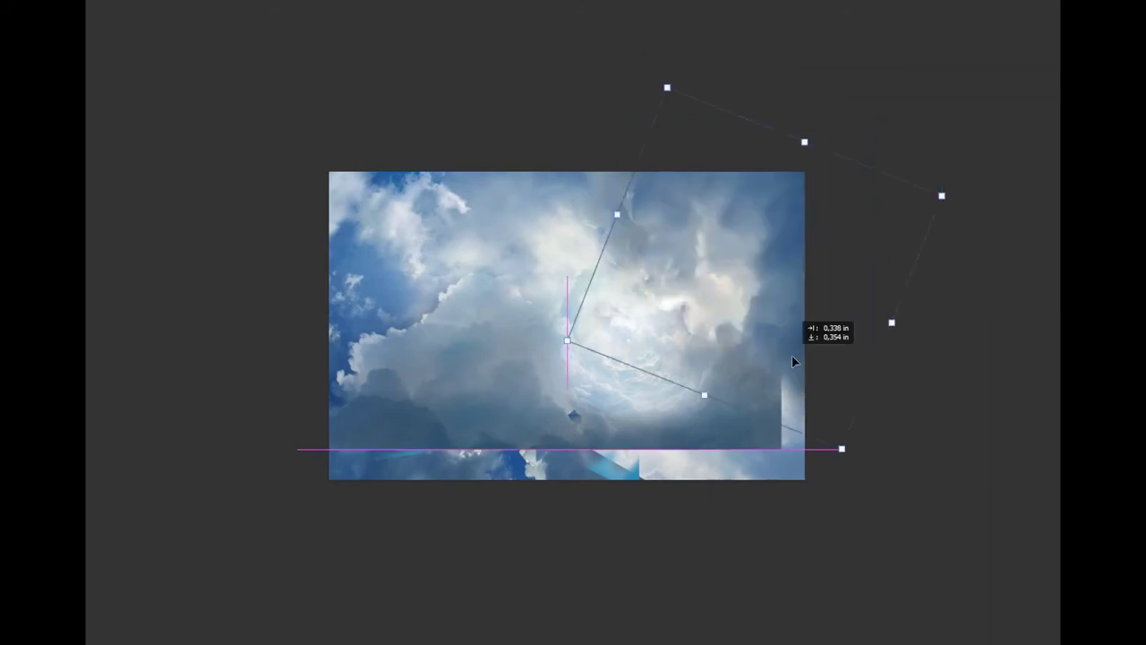
# Rotate the cloud layer slightly and soft-brush away its hard right edge on the mask
pyautogui.moveTo(790, 312); pyautogui.dragTo(842, 513)
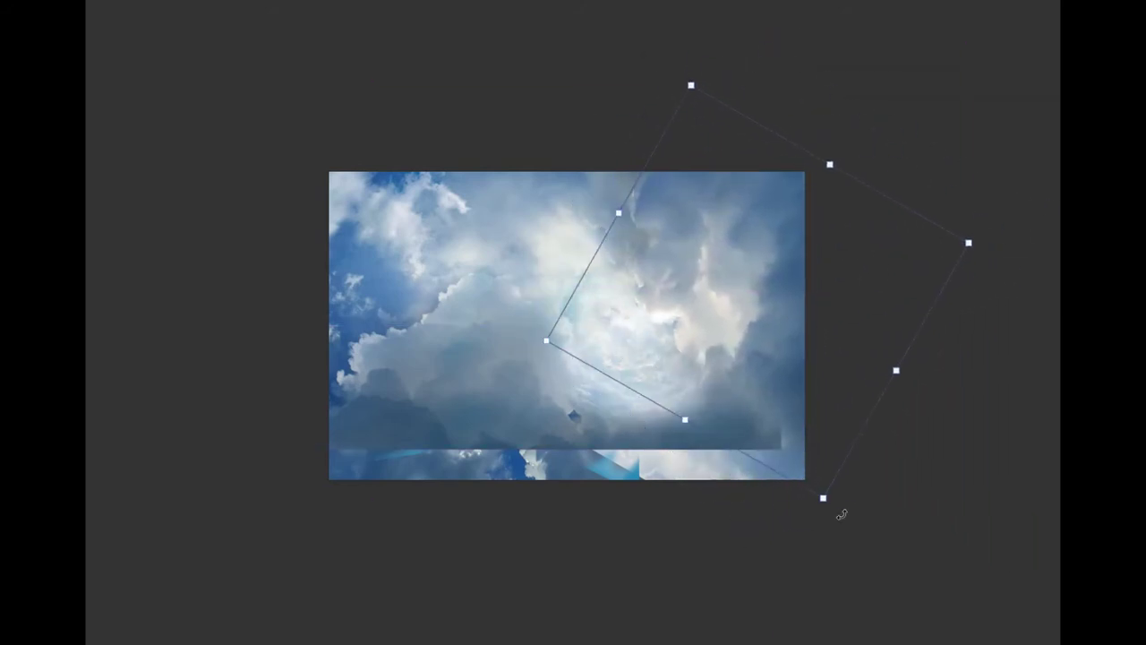
pyautogui.press('Return')
pyautogui.press('b')
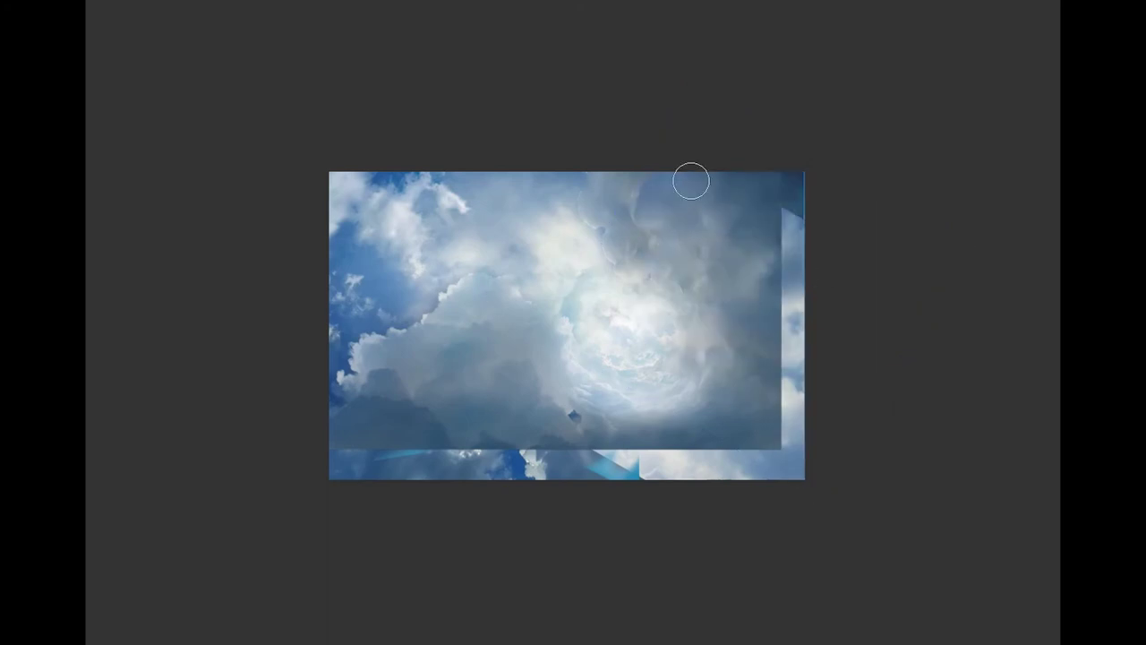
pyautogui.hotkey('ctrl', '-')
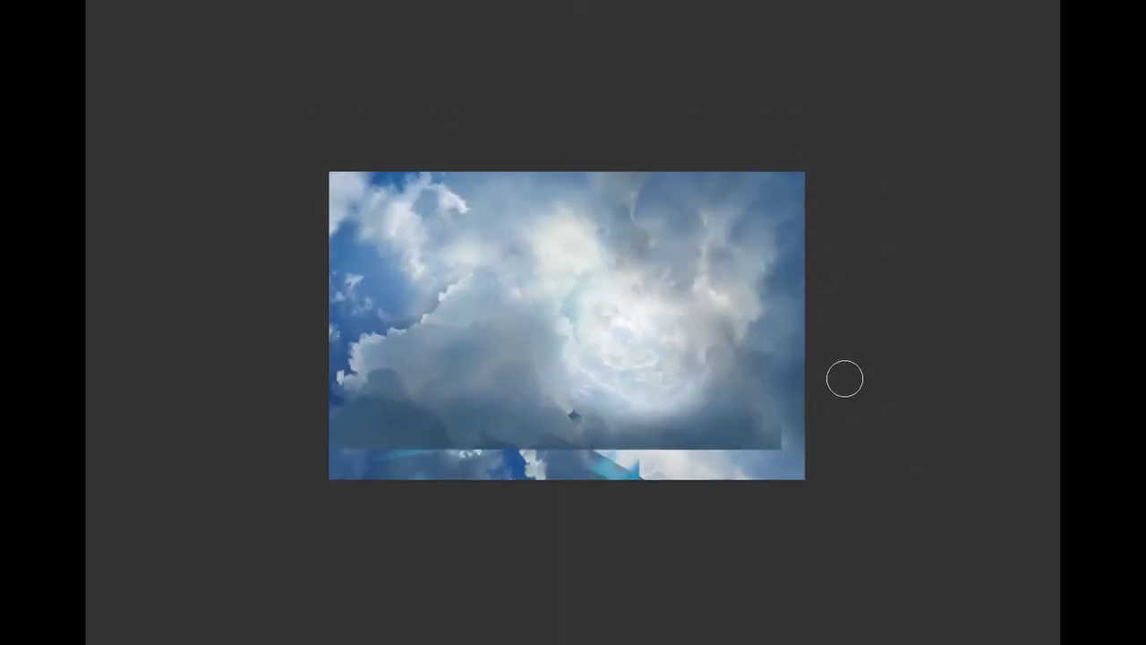
pyautogui.moveTo(784, 397)
pyautogui.mouseDown()
pyautogui.moveTo(785, 215)
pyautogui.moveTo(748, 458)
pyautogui.mouseUp()
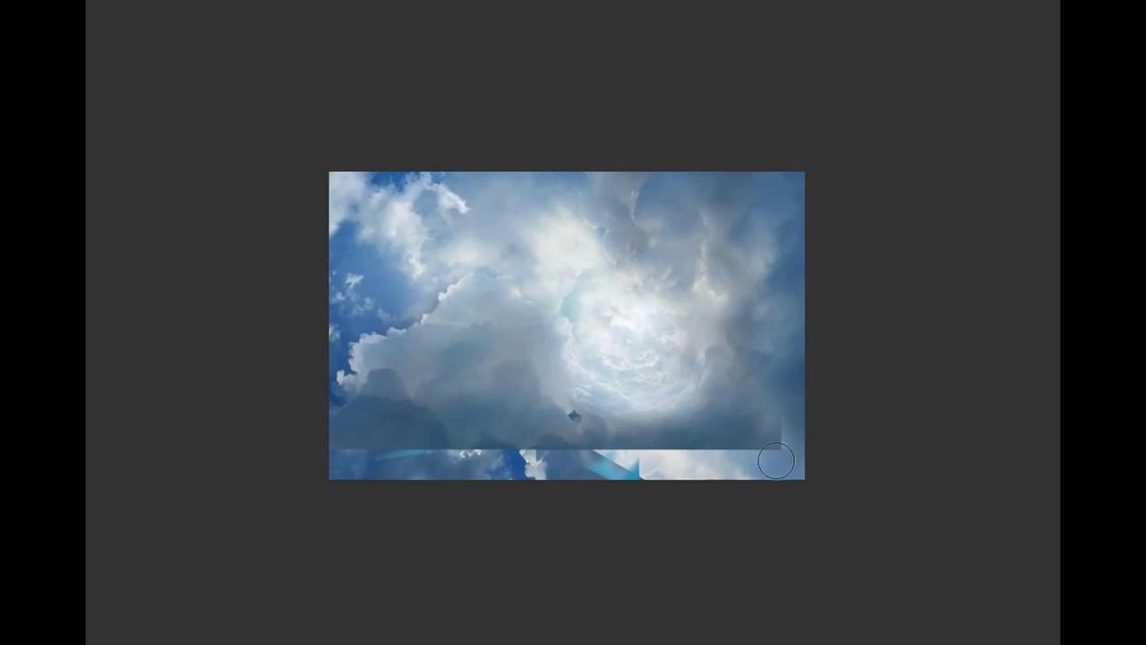
# With a smaller soft brush, blend the diagonal, left and bottom-left cloud edges on the mask
pyautogui.press('[')
pyautogui.press('[')
pyautogui.press('[')
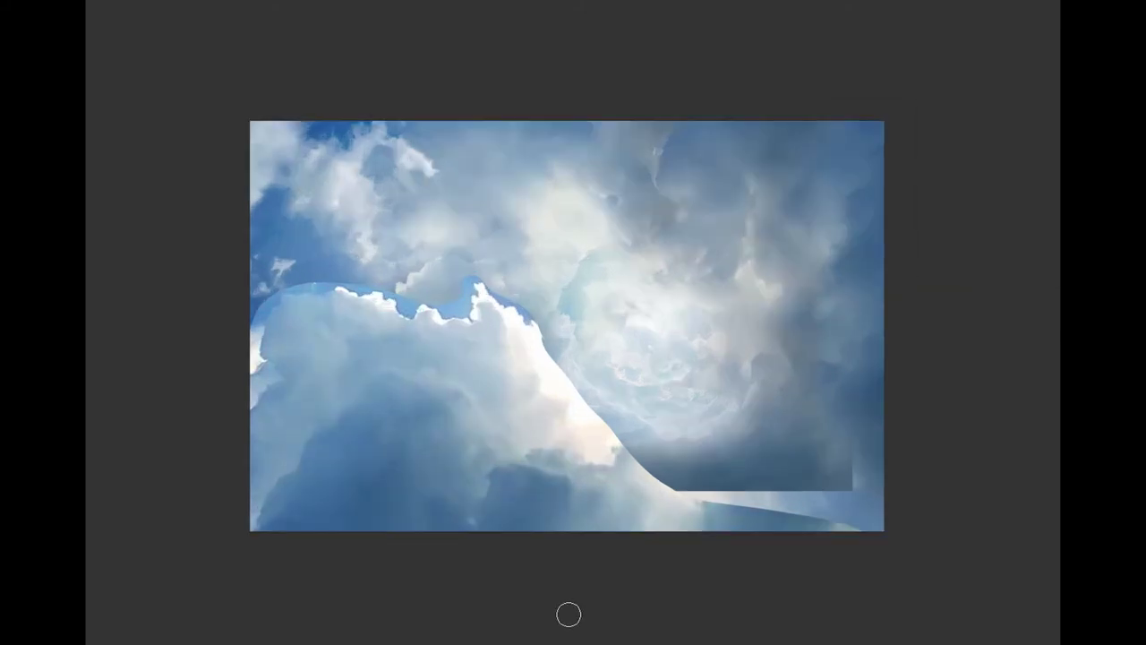
pyautogui.moveTo(542, 345); pyautogui.dragTo(710, 493)
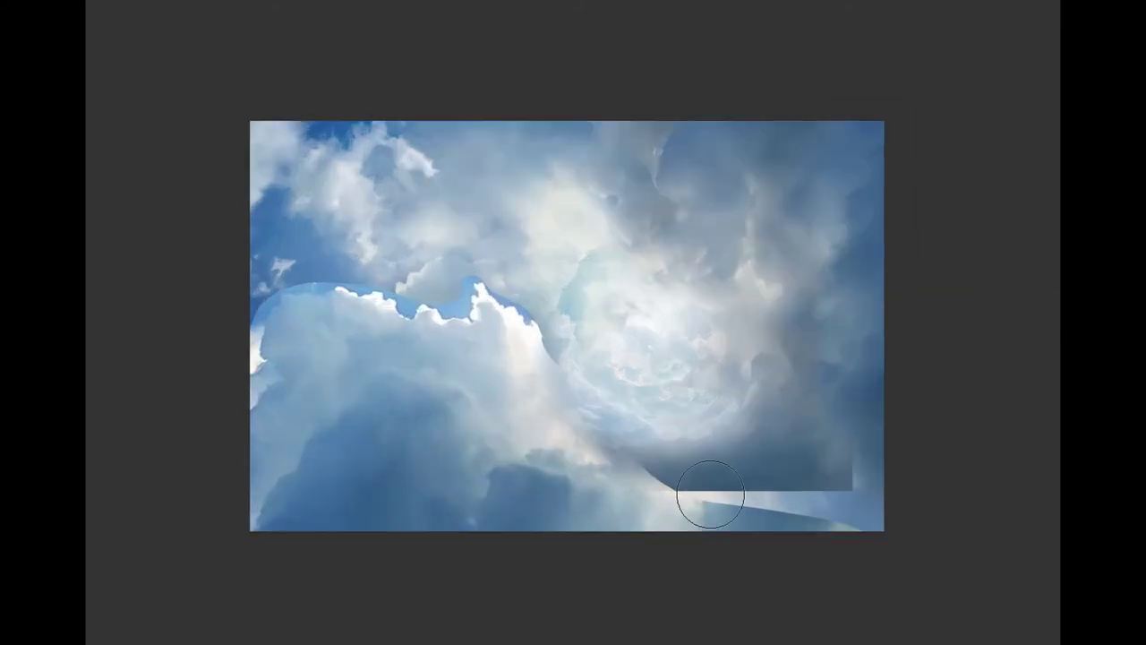
pyautogui.moveTo(261, 294); pyautogui.dragTo(269, 408)
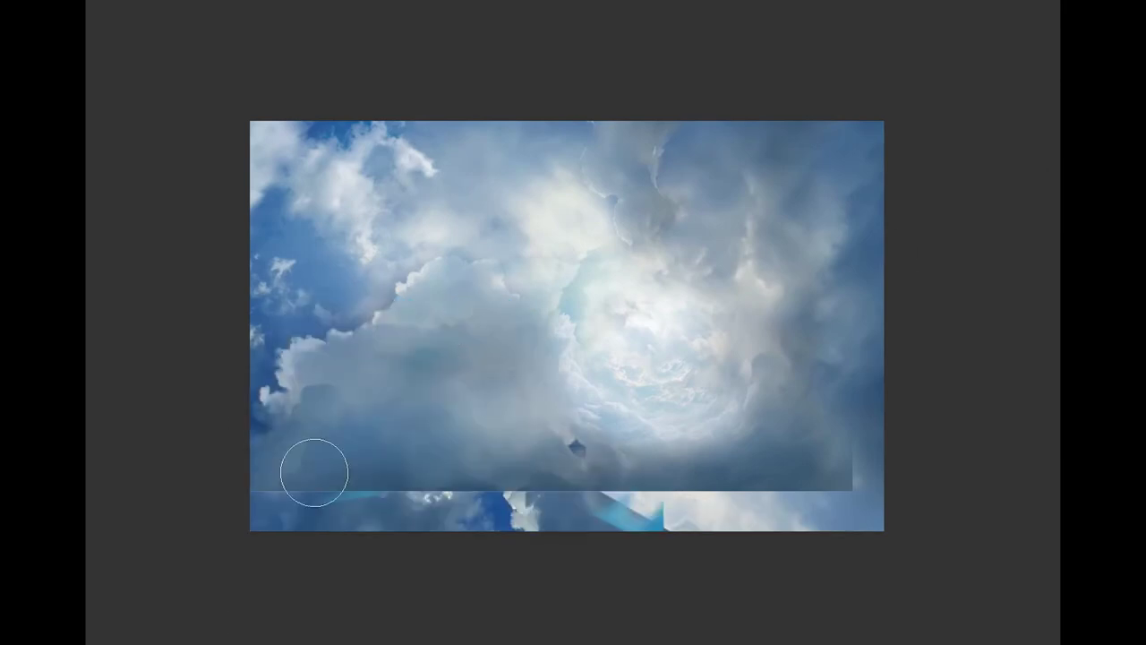
pyautogui.moveTo(627, 510); pyautogui.dragTo(382, 498)
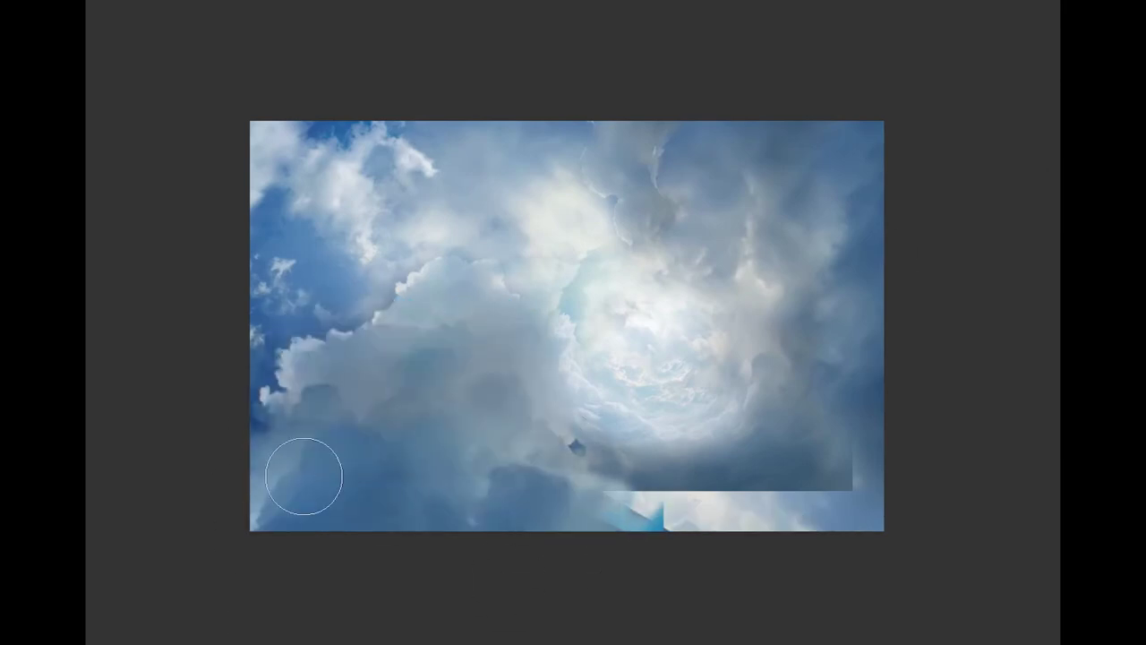
pyautogui.press('[')
pyautogui.press('[')
pyautogui.press('[')
pyautogui.hotkey('ctrl', '-')
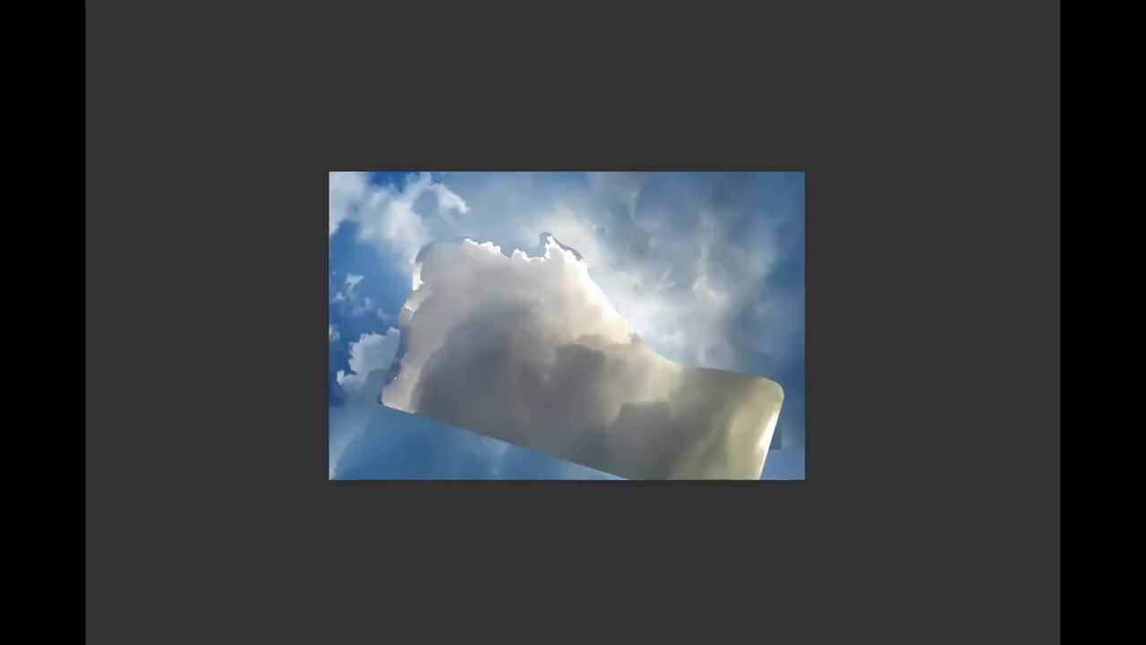
# Rotate the pasted cloud and warp it to fit the lower right
pyautogui.moveTo(947, 558)
pyautogui.mouseDown()
pyautogui.moveTo(960, 491)
pyautogui.moveTo(916, 523)
pyautogui.moveTo(734, 532)
pyautogui.mouseUp()
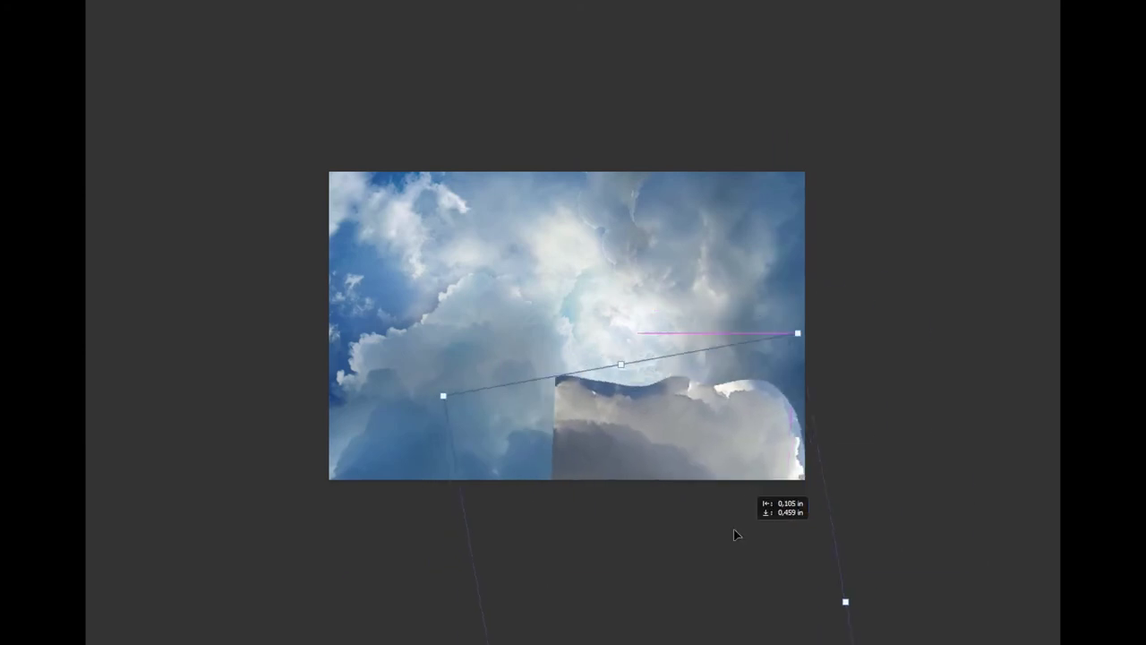
pyautogui.rightClick(615, 376)
pyautogui.click(645, 501)
pyautogui.moveTo(579, 438); pyautogui.dragTo(642, 420)
pyautogui.press('Return')
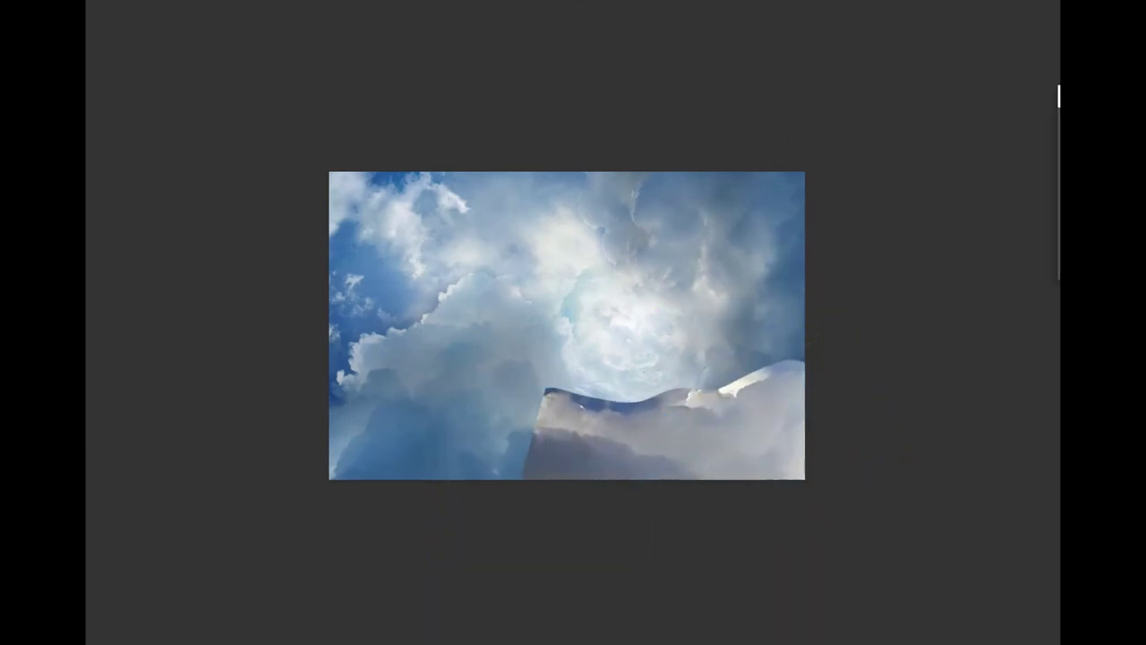
# Soft-brush the warped cloud's bottom-right edge into the surrounding clouds
pyautogui.hotkey('ctrl', '+')
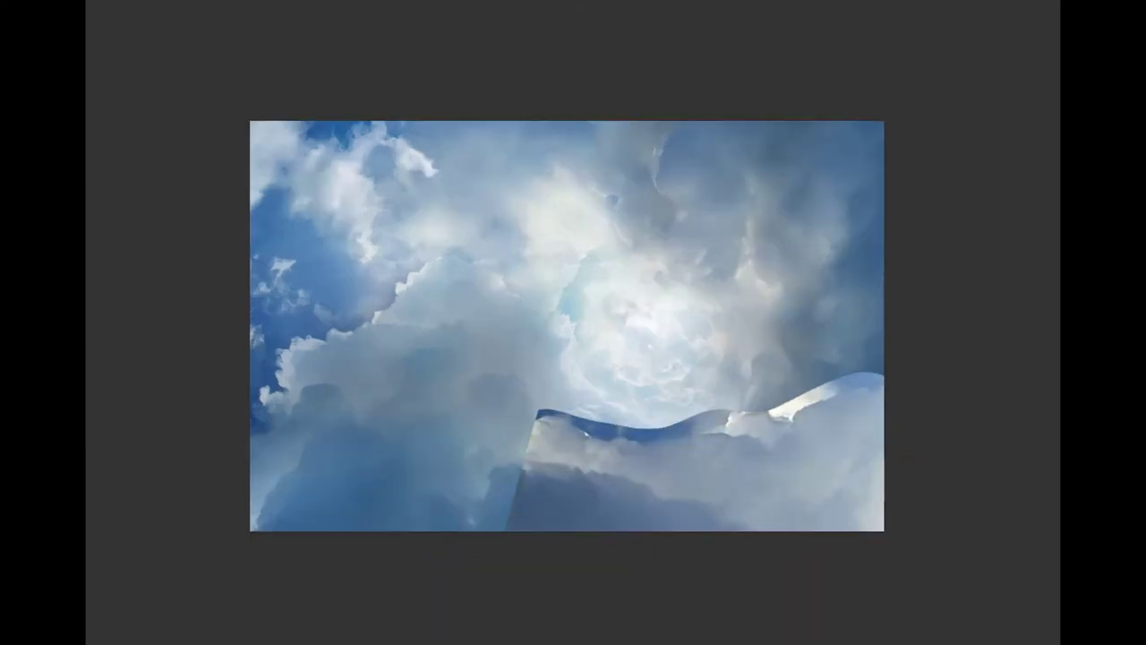
pyautogui.moveTo(556, 447)
pyautogui.mouseDown()
pyautogui.moveTo(721, 522)
pyautogui.moveTo(887, 448)
pyautogui.mouseUp()
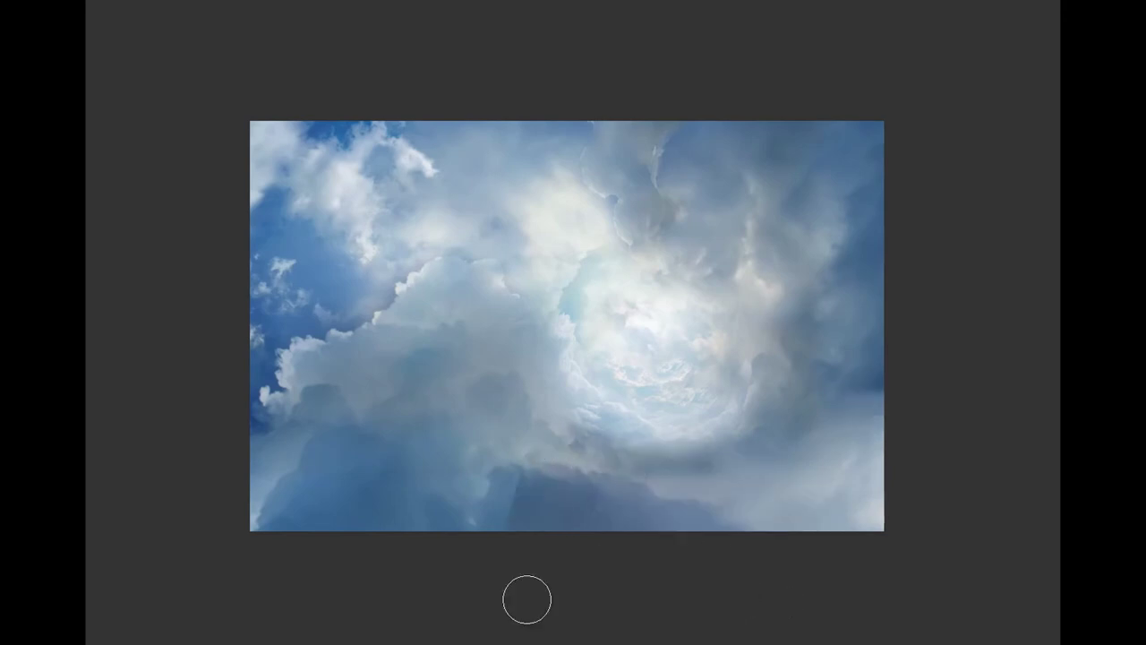
pyautogui.press('v')
pyautogui.press('b')
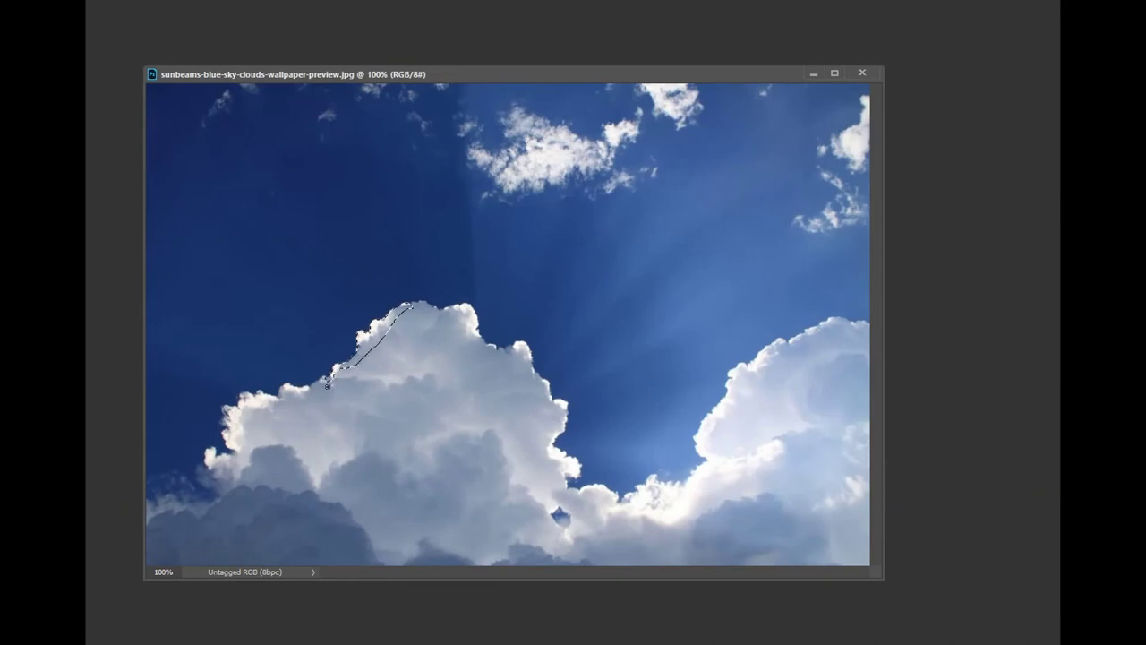
# Resize and reshape the cloud pasted from the sunbeams photo over the composite
pyautogui.moveTo(609, 78); pyautogui.dragTo(1018, 94)
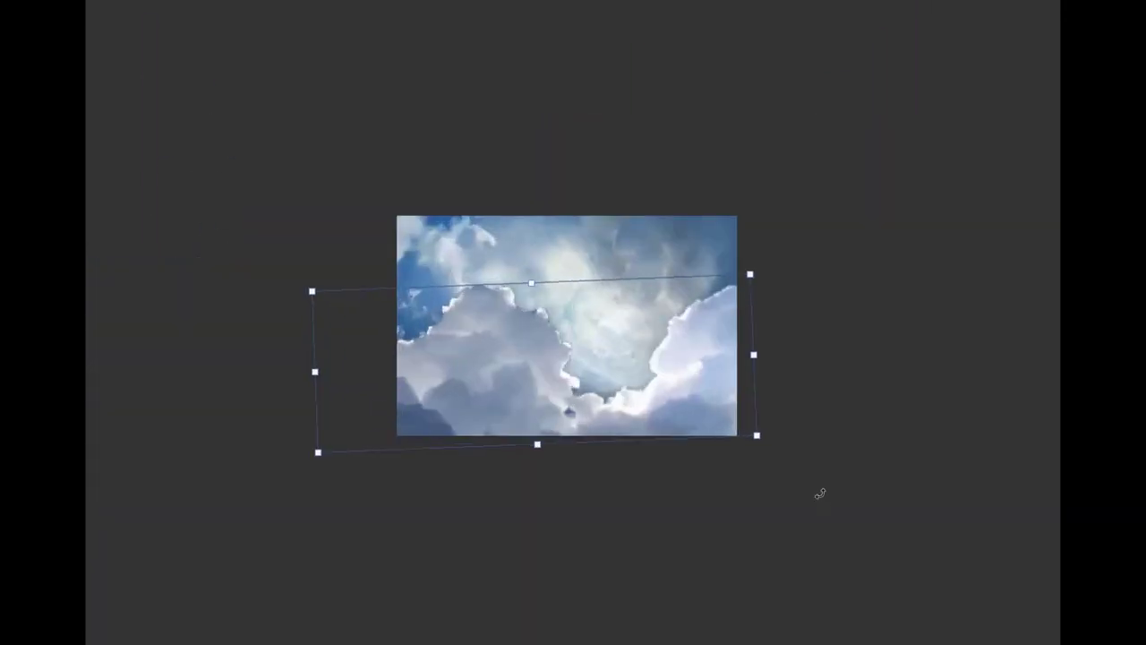
pyautogui.moveTo(803, 274); pyautogui.dragTo(702, 418)
pyautogui.press('Return')
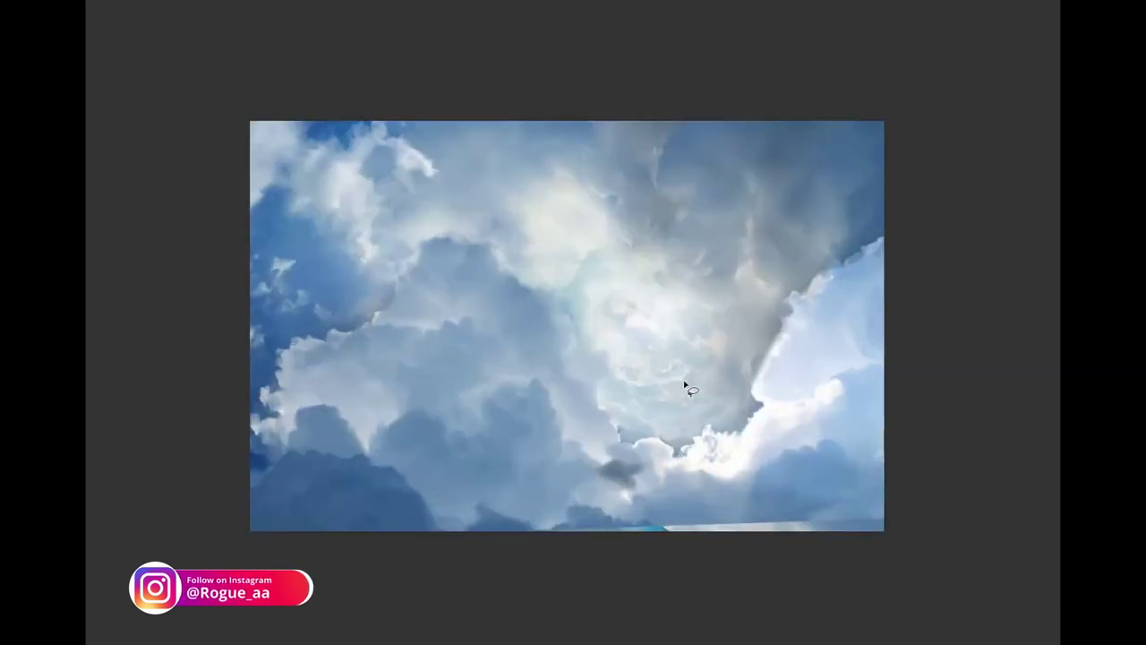
# Select the bright right-hand cloud area, then rotate and scale it into the lower centre-right
pyautogui.moveTo(645, 529); pyautogui.dragTo(889, 224)
pyautogui.hotkey('ctrl', 't')
pyautogui.moveTo(885, 531); pyautogui.dragTo(922, 515)
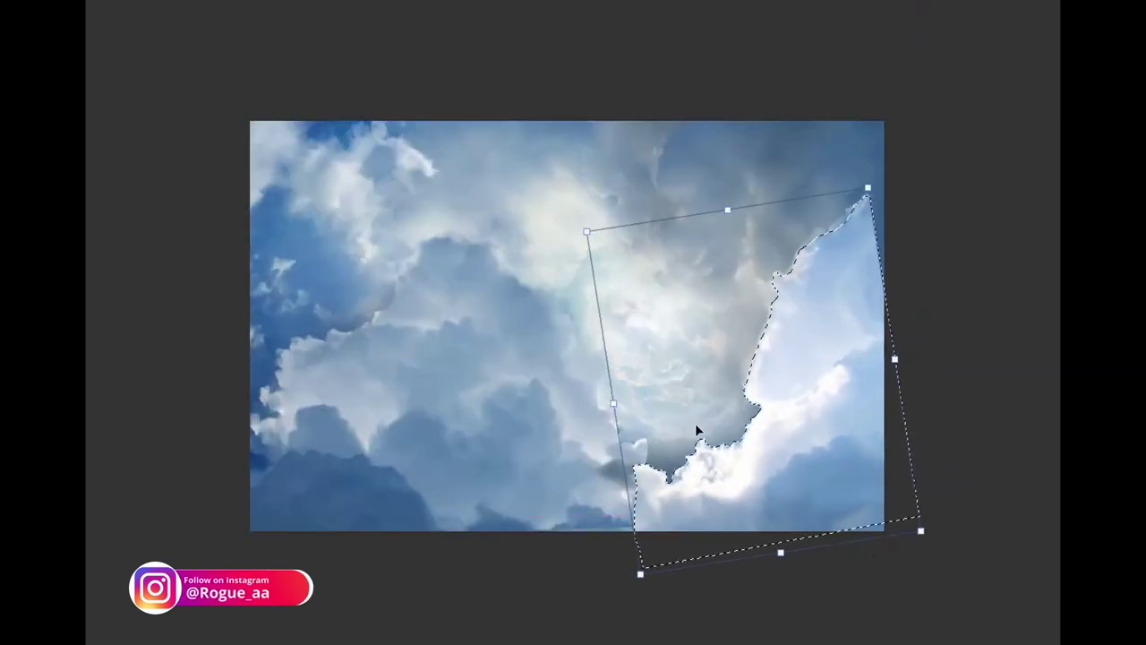
pyautogui.press('Return')
# Deselect, then blend and clone cloud texture over the pasted patch's bottom seams
pyautogui.hotkey('ctrl', 'd')
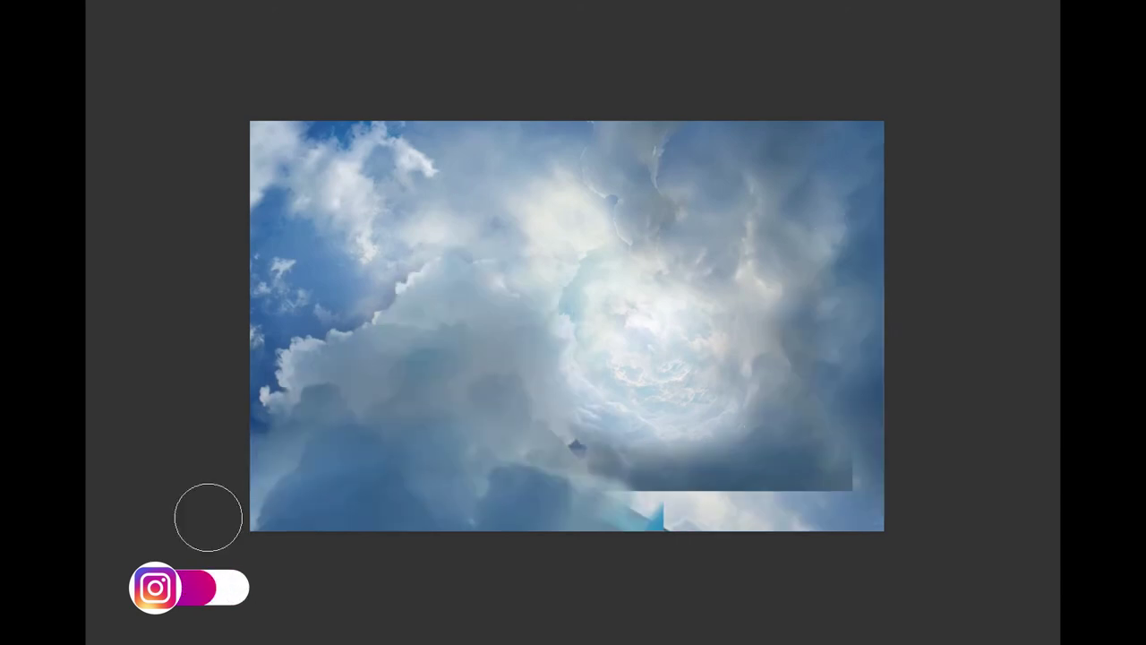
pyautogui.moveTo(205, 511)
pyautogui.mouseDown()
pyautogui.moveTo(851, 480)
pyautogui.moveTo(573, 452)
pyautogui.moveTo(800, 391)
pyautogui.moveTo(688, 522)
pyautogui.moveTo(778, 448)
pyautogui.moveTo(814, 342)
pyautogui.mouseUp()
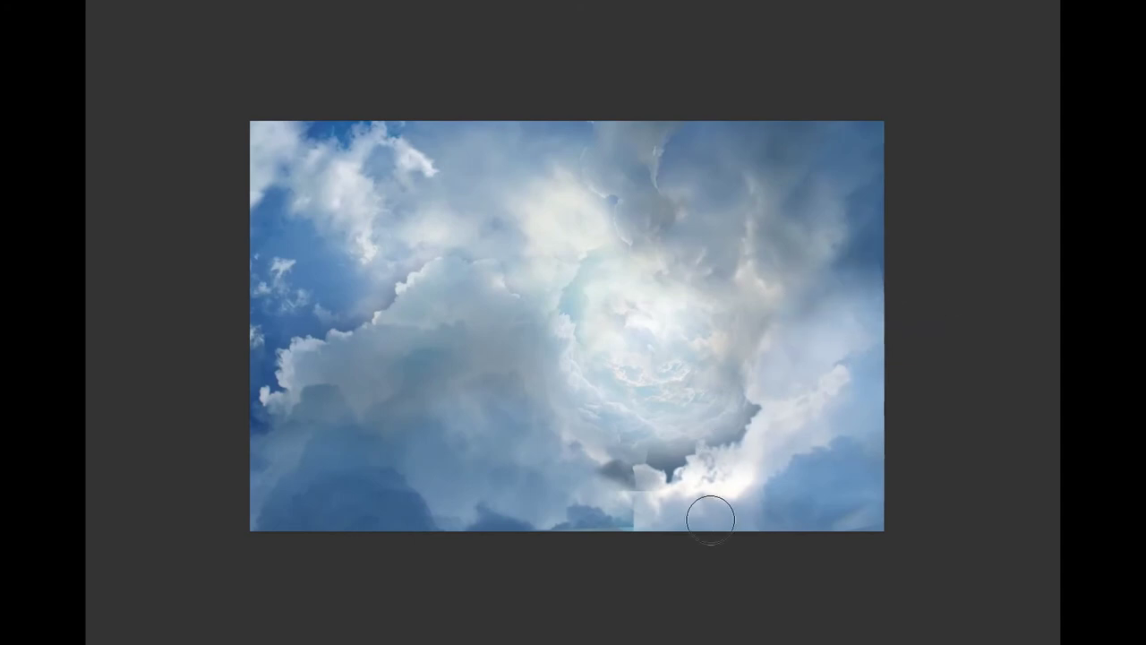
pyautogui.keyDown('alt'); pyautogui.click(314, 486); pyautogui.keyUp('alt')
pyautogui.moveTo(680, 506)
pyautogui.mouseDown()
pyautogui.moveTo(502, 492)
pyautogui.moveTo(533, 504)
pyautogui.mouseUp()
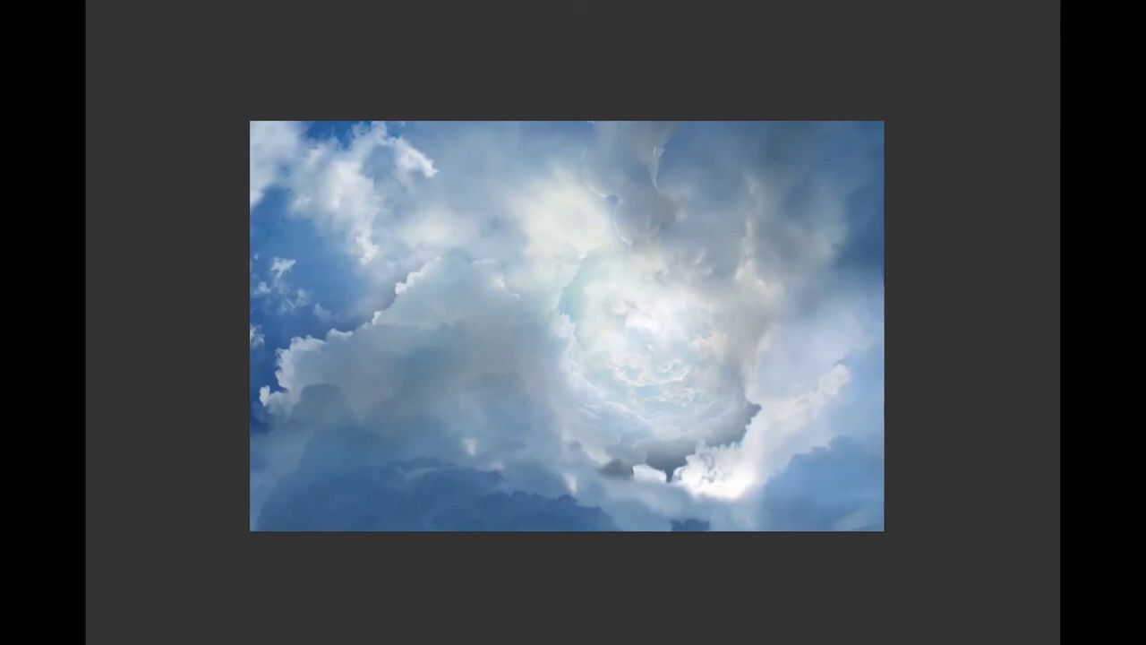
pyautogui.moveTo(645, 467)
pyautogui.mouseDown()
pyautogui.moveTo(746, 474)
pyautogui.moveTo(796, 494)
pyautogui.moveTo(747, 463)
pyautogui.mouseUp()
# Check the brush presets, enlarge the brush and zoom to review the cloud image
pyautogui.press('F5')
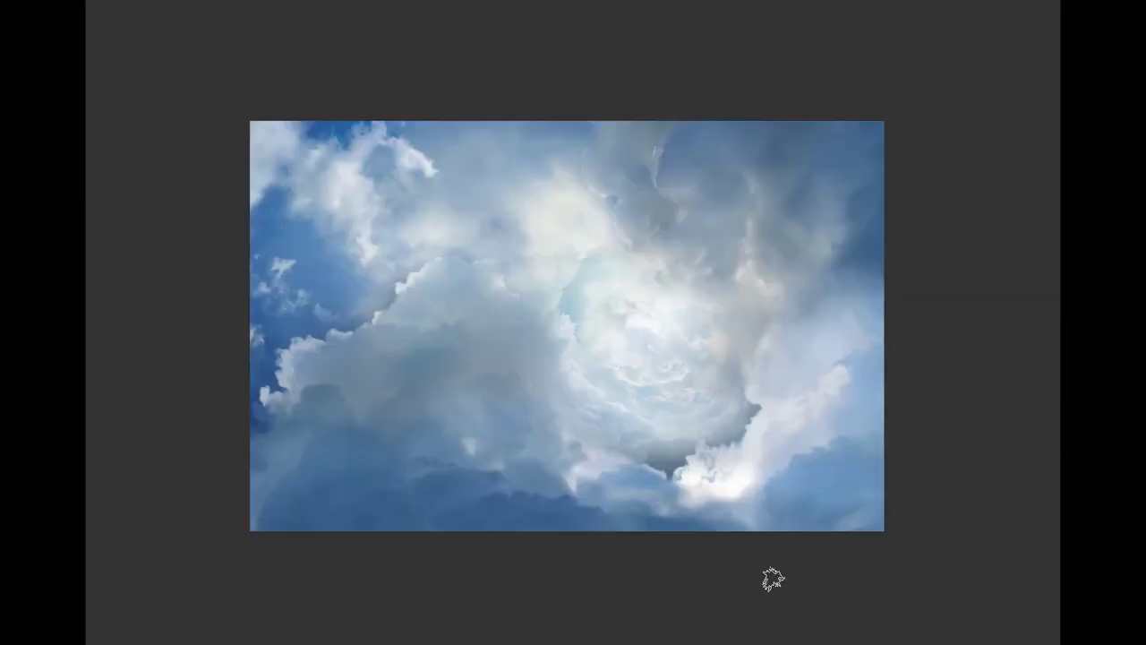
pyautogui.press('F5')
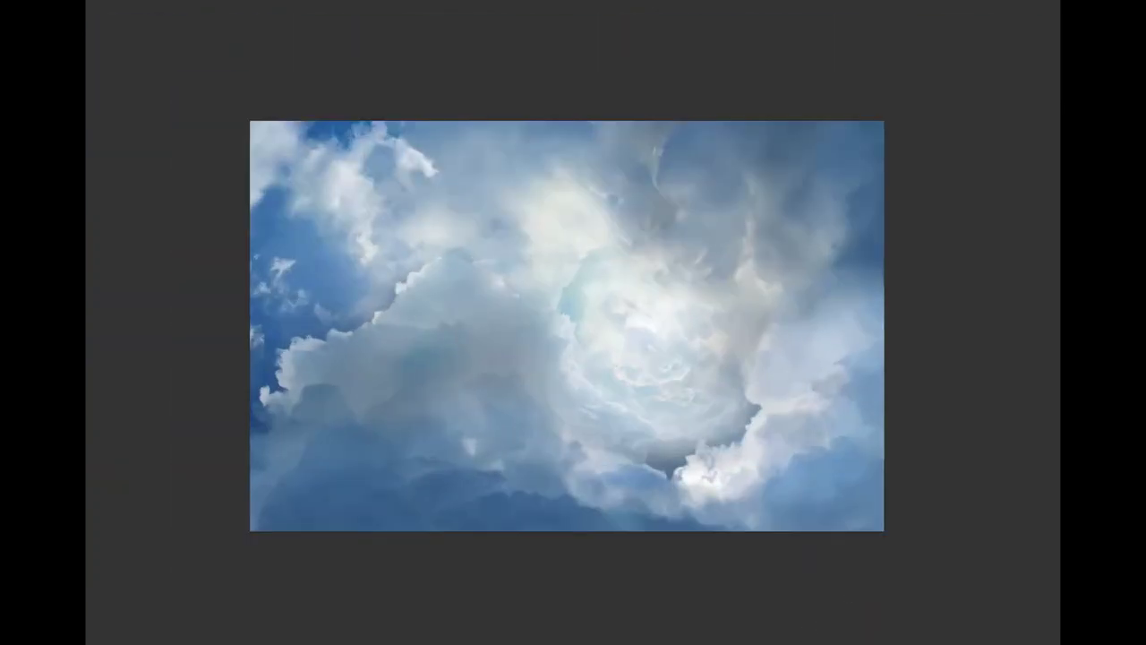
pyautogui.hotkey('ctrl', '-')
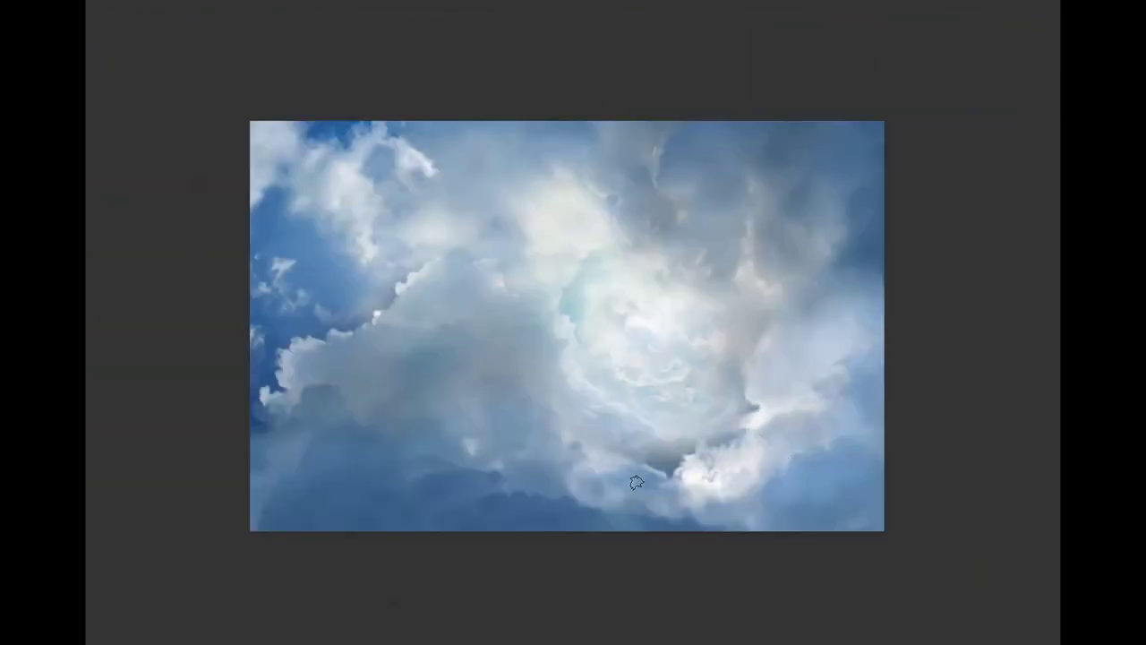
pyautogui.press(']')
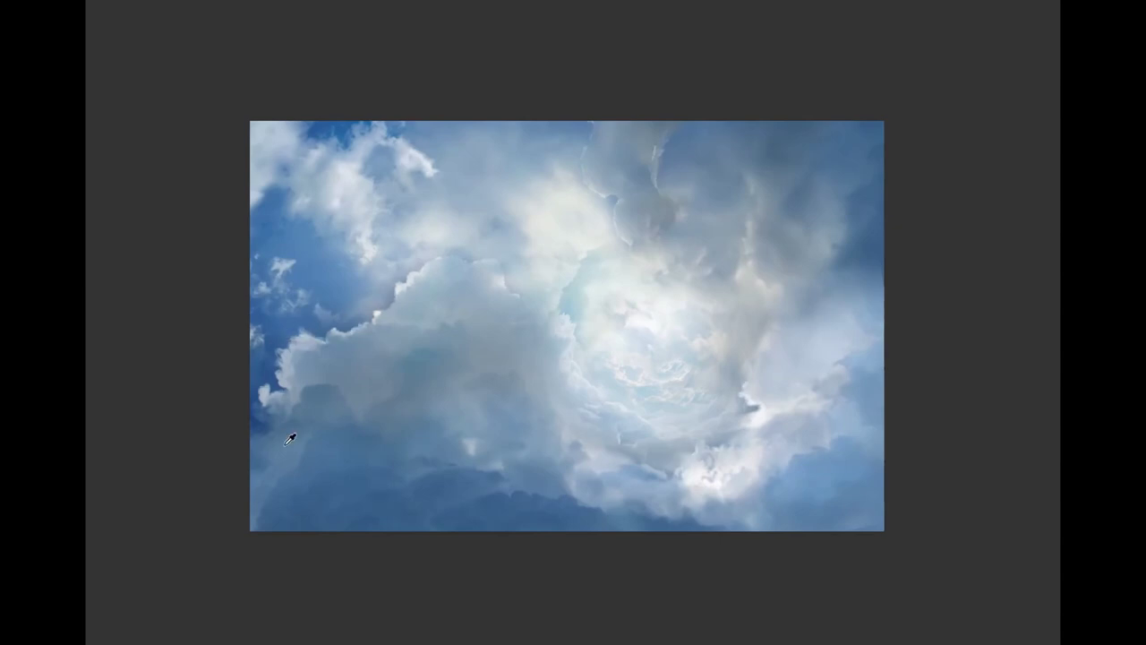
pyautogui.hotkey('ctrl', '-')
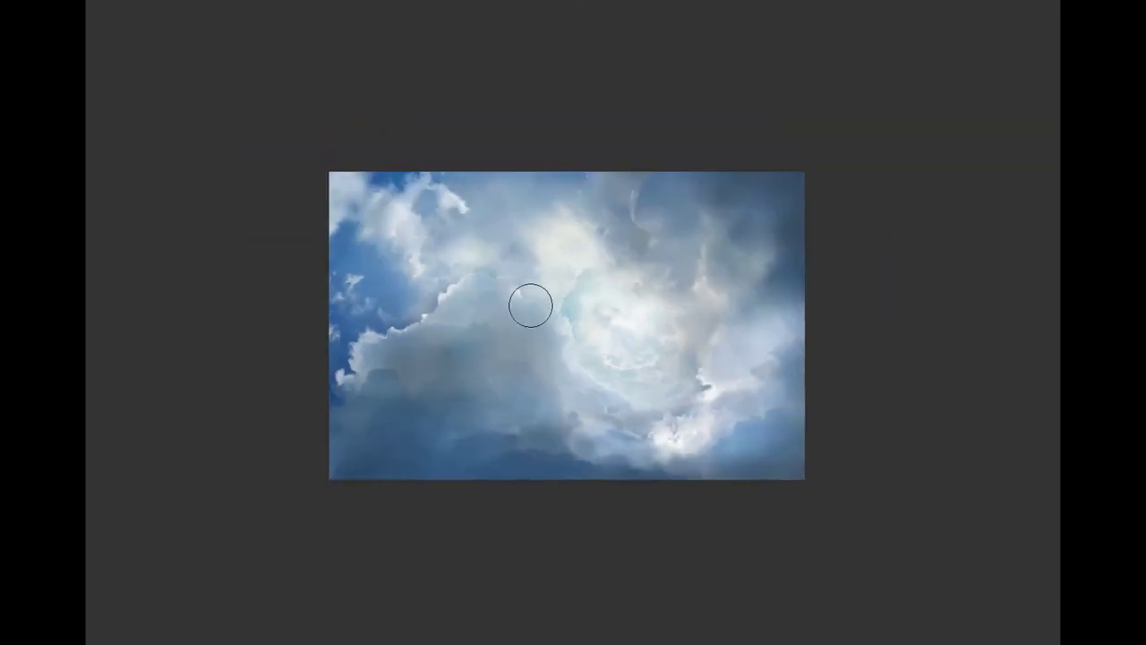
pyautogui.hotkey('ctrl', '+')
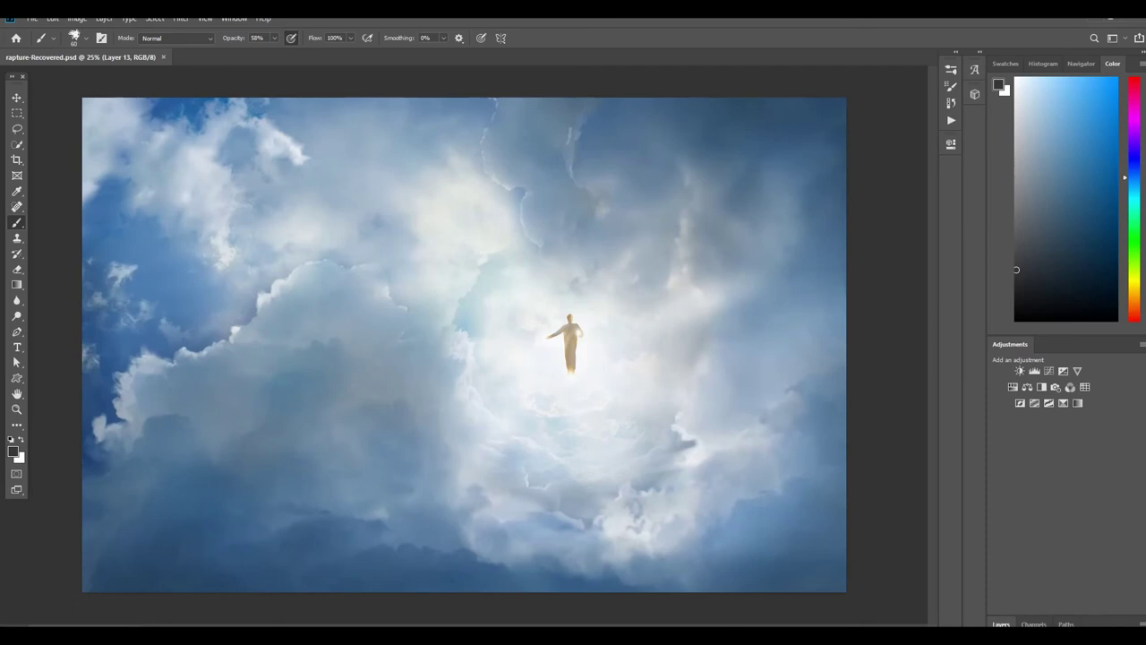
# Select Layer 12 copy and resize the golden figure with Free Transform
pyautogui.click(1008, 624)
pyautogui.click(1009, 422)
pyautogui.hotkey('ctrl', 't')
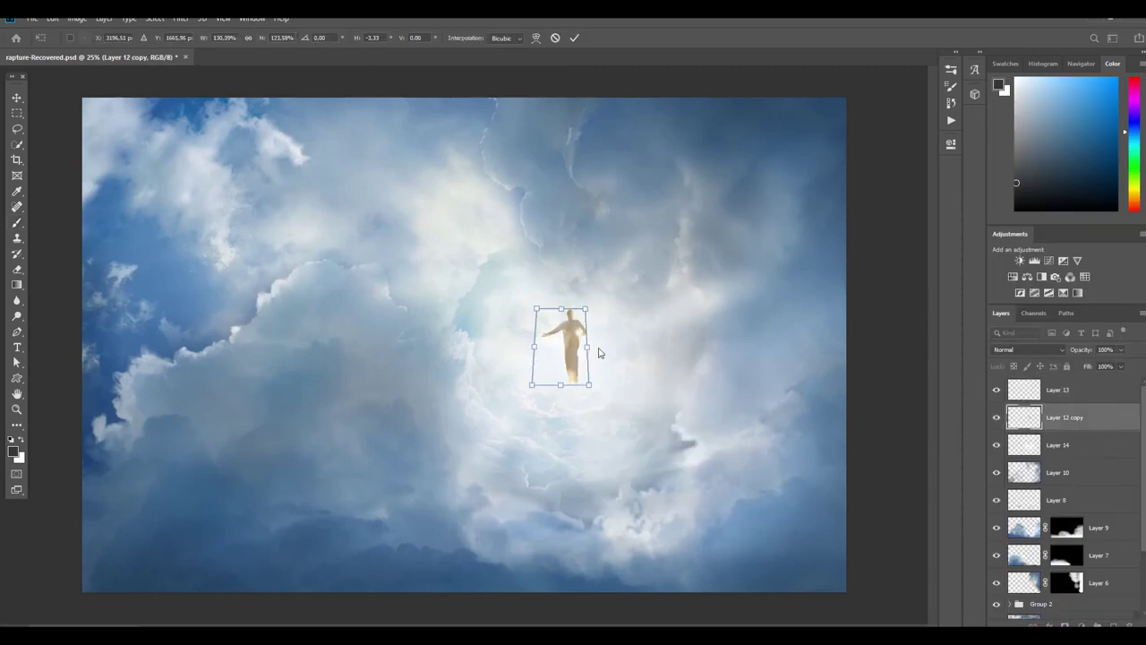
pyautogui.press('Return')
pyautogui.press('b')
pyautogui.hotkey('ctrl', '-')
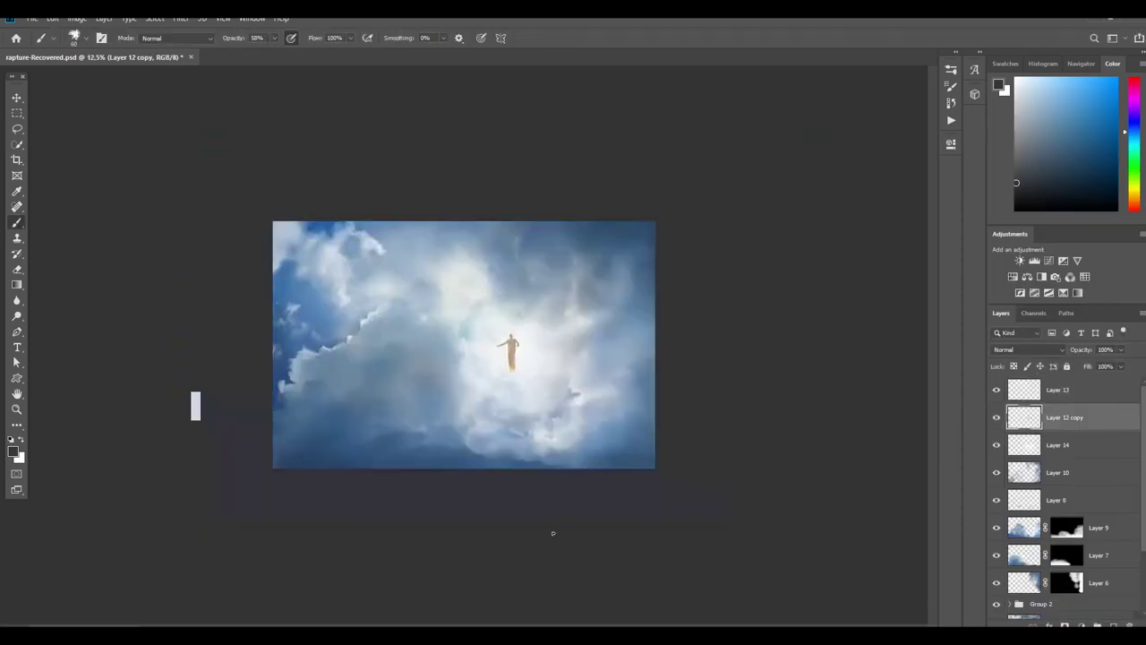
pyautogui.hotkey('ctrl', '+')
# Hide Layer 13, select Layer 14, and open then cancel the Motion Blur filter
pyautogui.click(996, 390)
pyautogui.click(1058, 445)
pyautogui.click(180, 18)
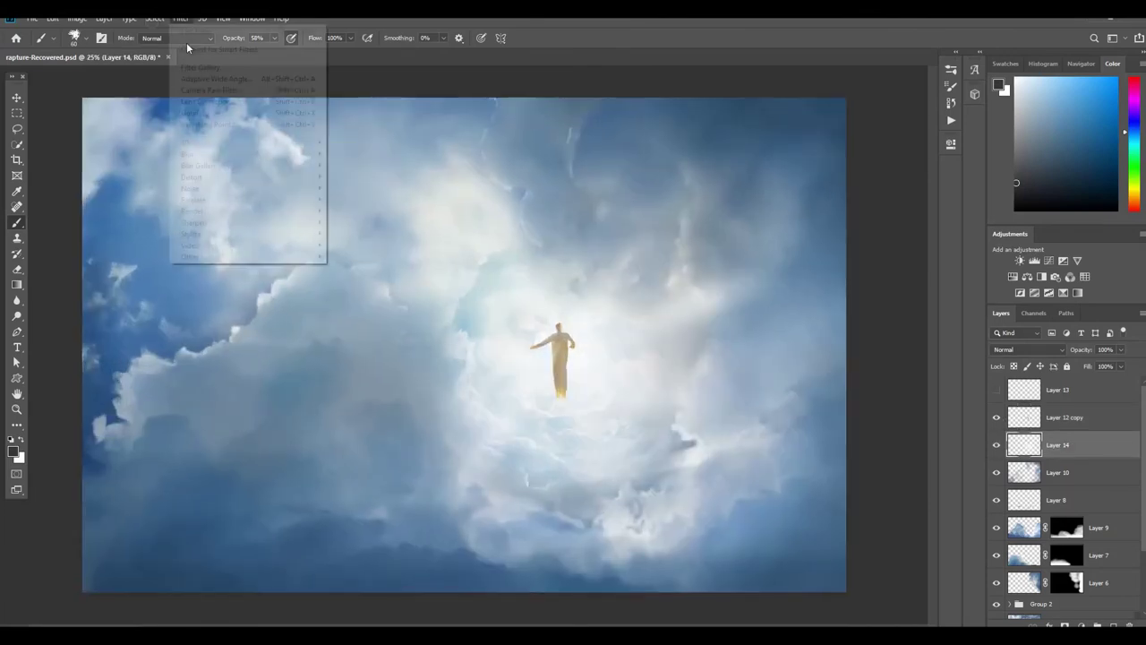
pyautogui.click(205, 33)
pyautogui.moveTo(728, 254)
pyautogui.mouseDown()
pyautogui.moveTo(785, 300)
pyautogui.moveTo(157, 308)
pyautogui.mouseUp()
pyautogui.press('Escape')
pyautogui.press('i')
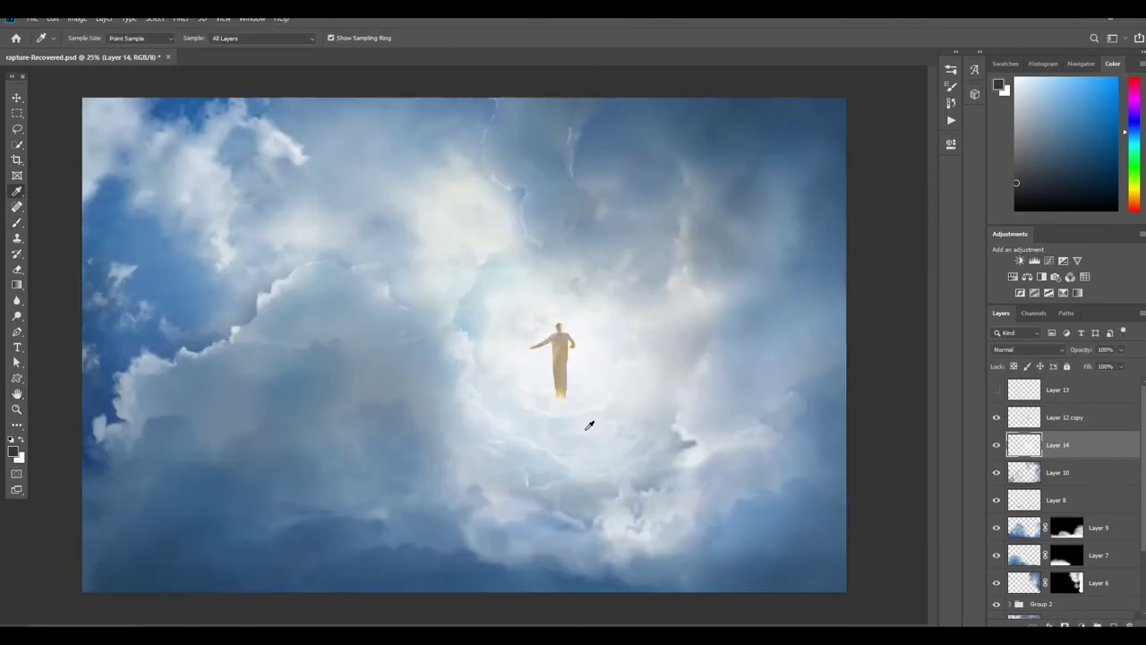
pyautogui.hotkey('ctrl', '-')
pyautogui.scroll(-1, 1069, 394)
# Add new layers and paint soft white light around the floating figure
pyautogui.hotkey('ctrl', 'shift', 'alt', 'n')
pyautogui.press('b')
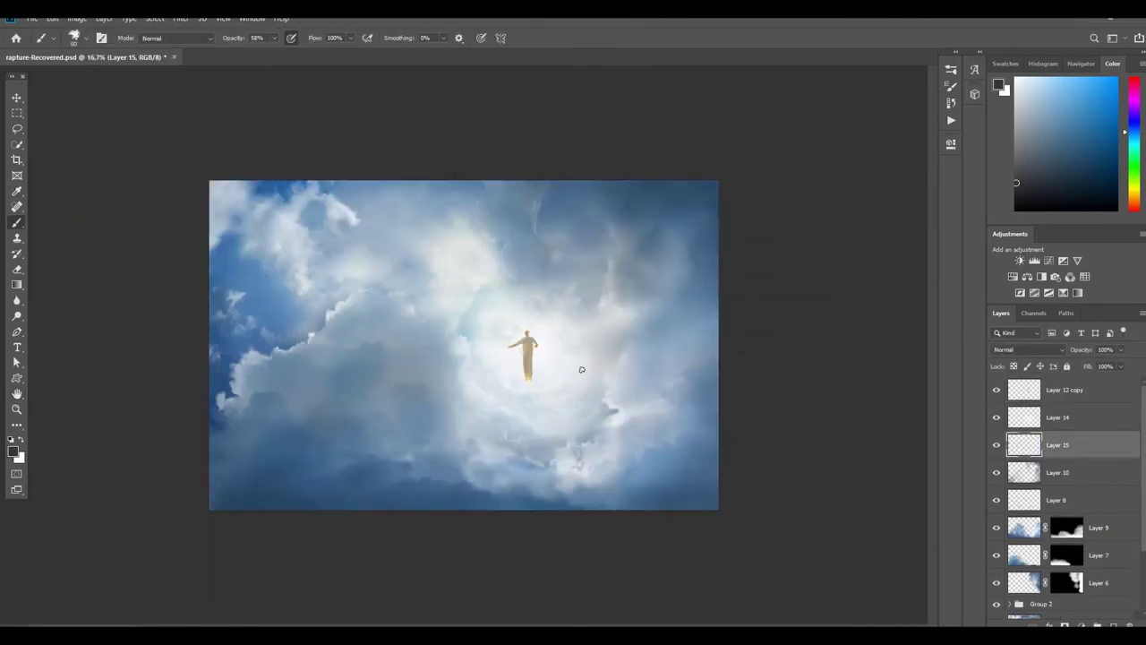
pyautogui.keyDown('alt'); pyautogui.click(581, 366); pyautogui.keyUp('alt')
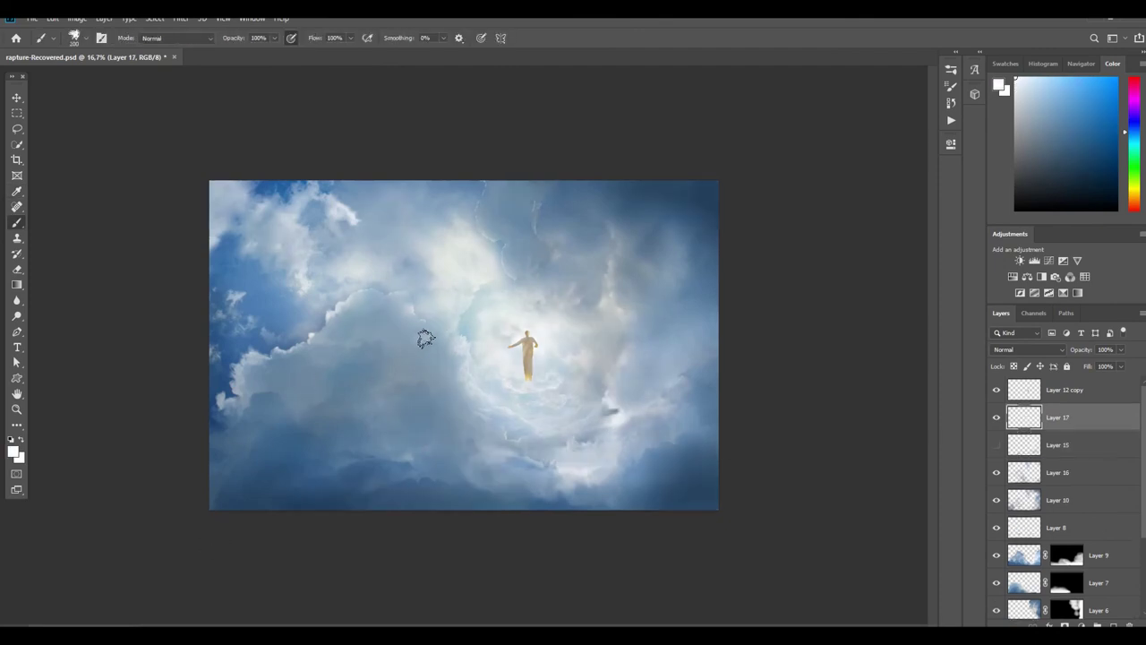
pyautogui.hotkey('ctrl', 'shift', 'alt', 'n')
pyautogui.hotkey('ctrl', '+')
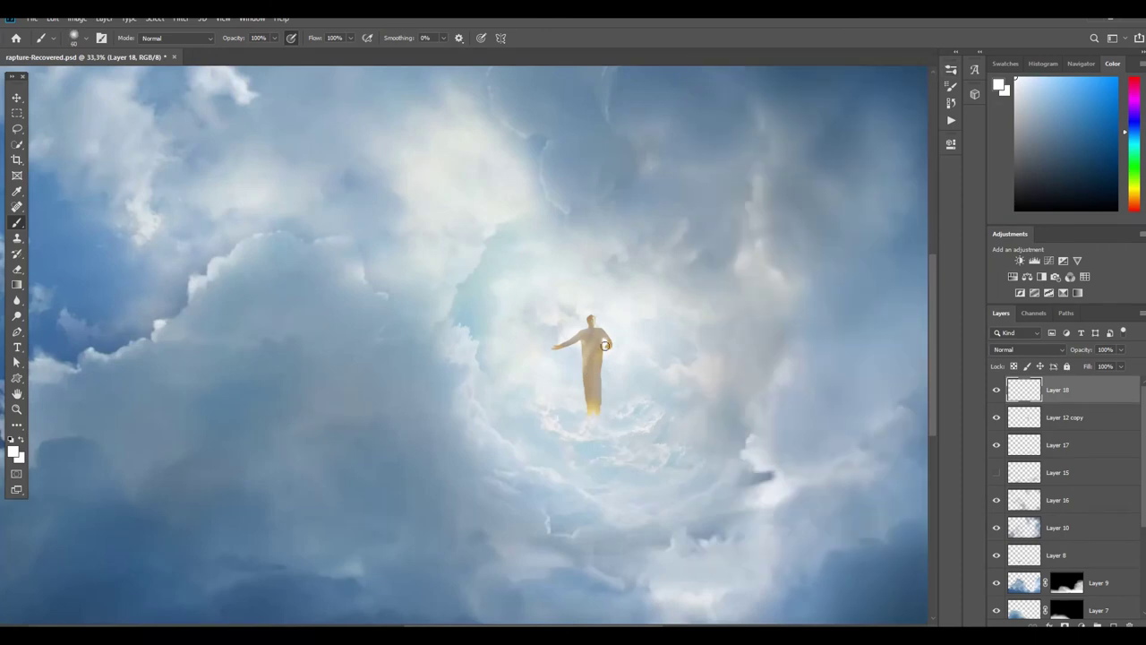
pyautogui.hotkey('ctrl', '-')
pyautogui.hotkey('ctrl', '-')
pyautogui.hotkey('ctrl', '+')
pyautogui.hotkey('ctrl', '+')
pyautogui.hotkey('ctrl', '-')
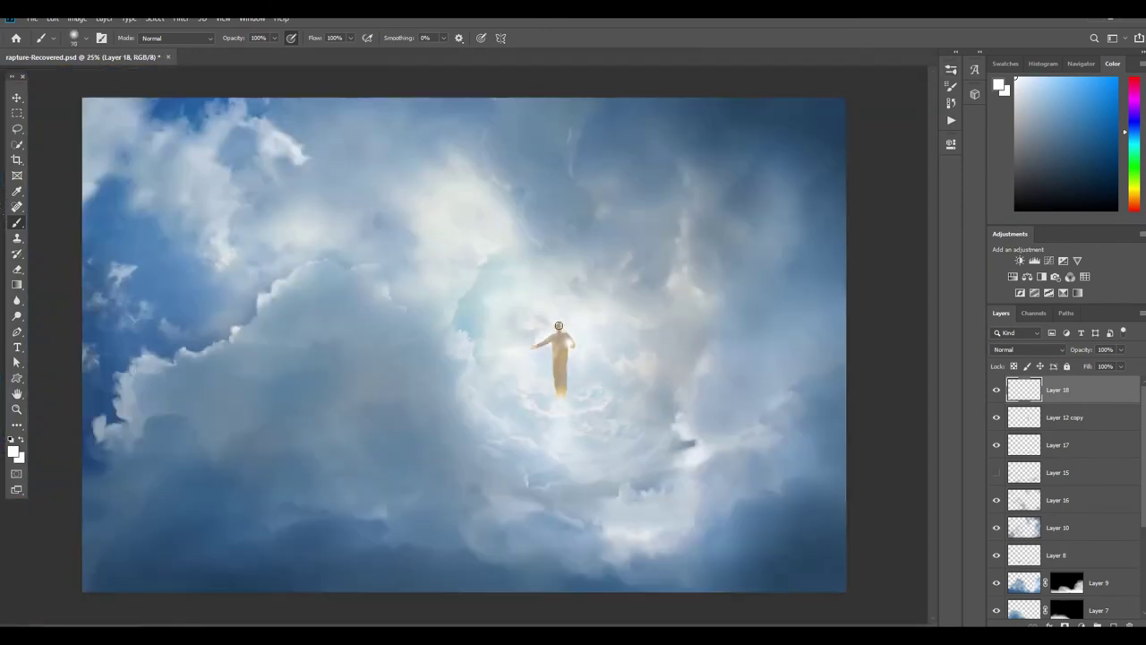
pyautogui.hotkey('ctrl', '+')
pyautogui.hotkey('ctrl', '+')
pyautogui.hotkey('ctrl', '-')
pyautogui.hotkey('ctrl', '-')
pyautogui.hotkey('ctrl', '-')
pyautogui.hotkey('ctrl', '+')
pyautogui.hotkey('ctrl', '+')
pyautogui.hotkey('ctrl', '+')
pyautogui.hotkey('ctrl', '-')
pyautogui.hotkey('ctrl', '-')
pyautogui.hotkey('ctrl', '-')
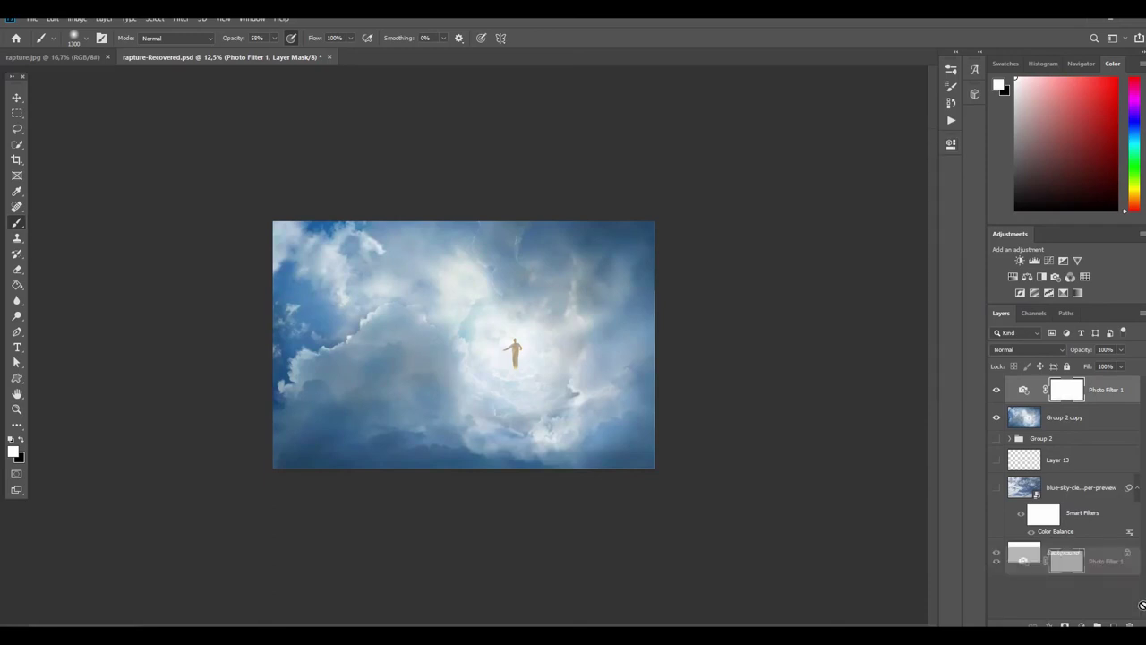
# Try a Brightness/Contrast adjustment and the Image Size dialog, then discard both
pyautogui.click(1081, 625)
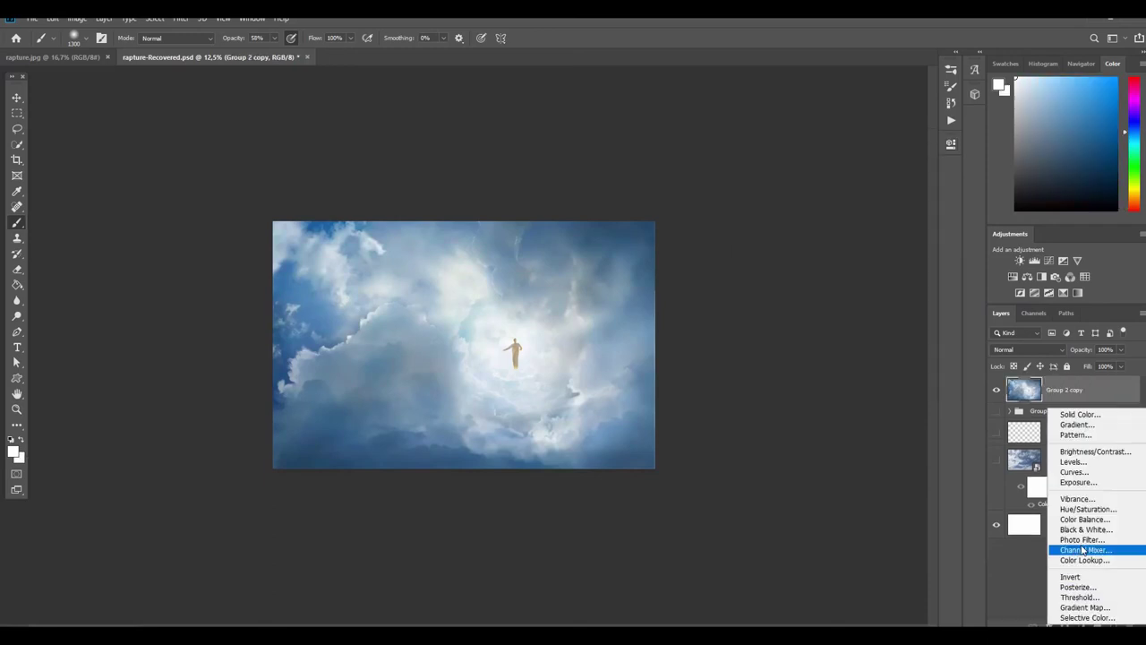
pyautogui.click(1094, 452)
pyautogui.moveTo(857, 236)
pyautogui.mouseDown()
pyautogui.moveTo(832, 236)
pyautogui.moveTo(843, 237)
pyautogui.mouseUp()
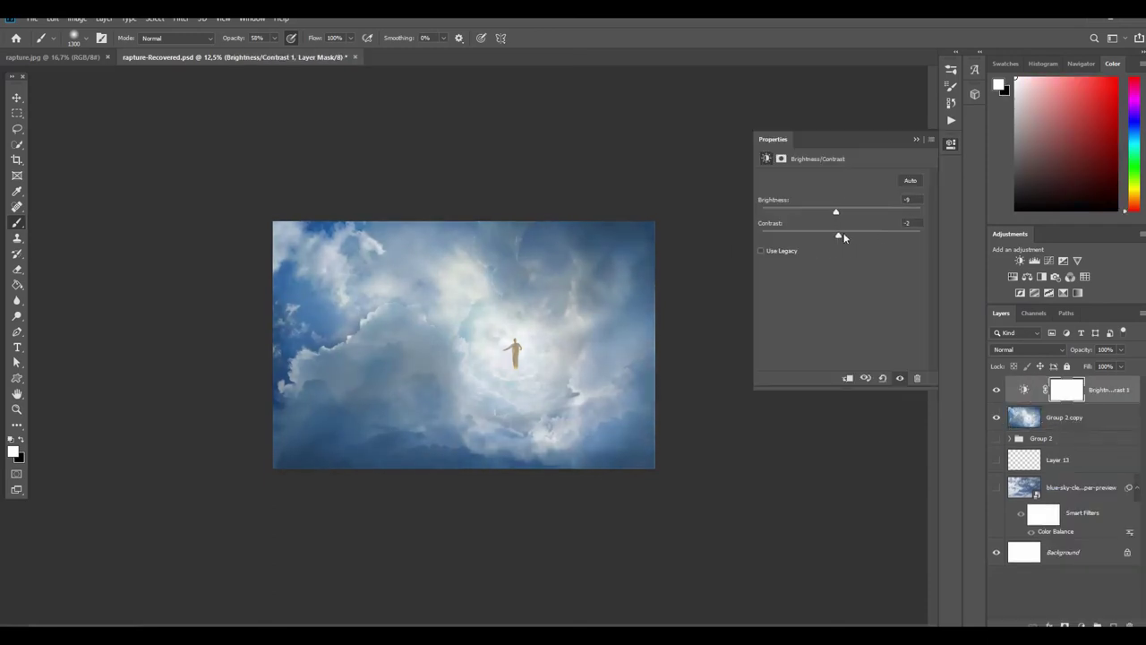
pyautogui.click(1128, 625)
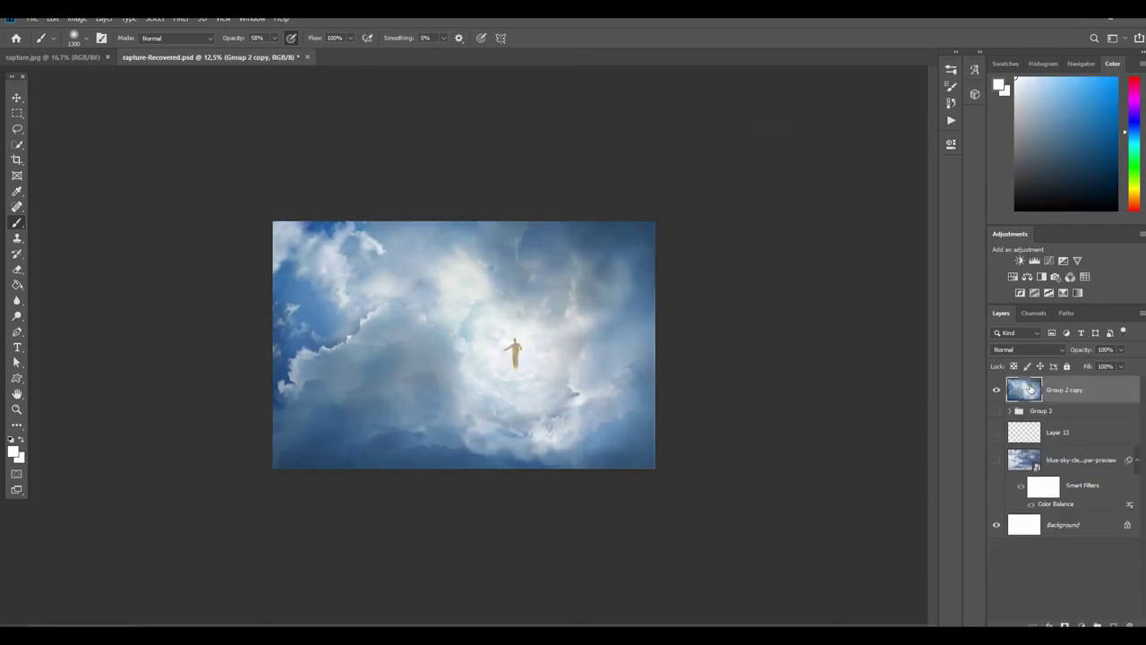
pyautogui.click(77, 18)
pyautogui.moveTo(100, 132)
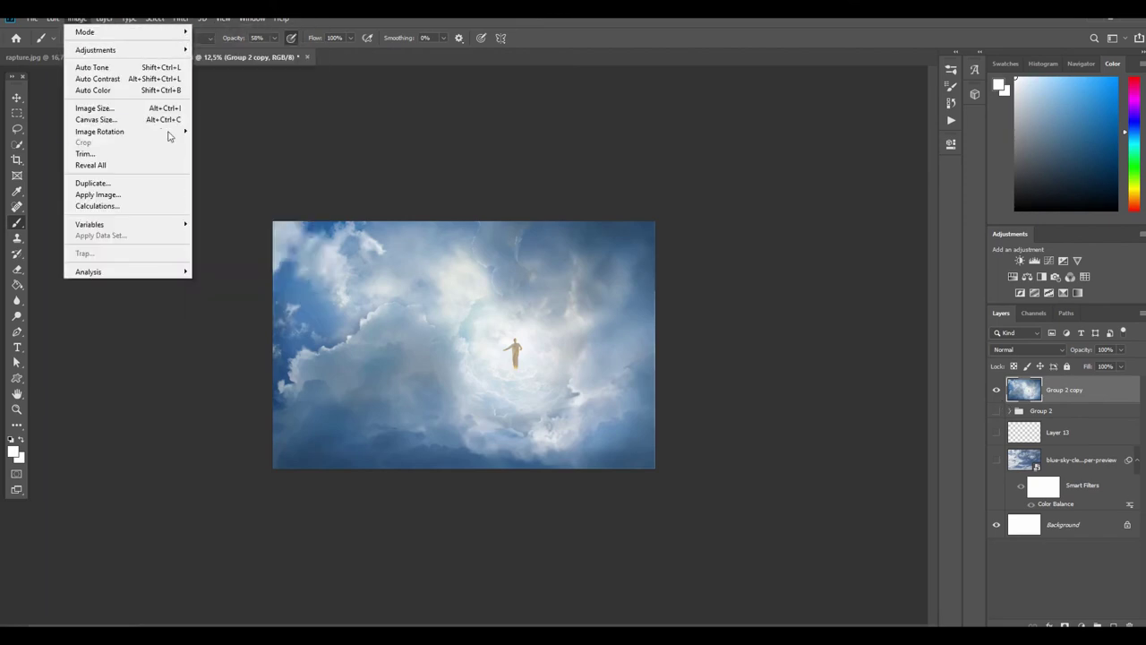
pyautogui.click(94, 107)
pyautogui.click(709, 323)
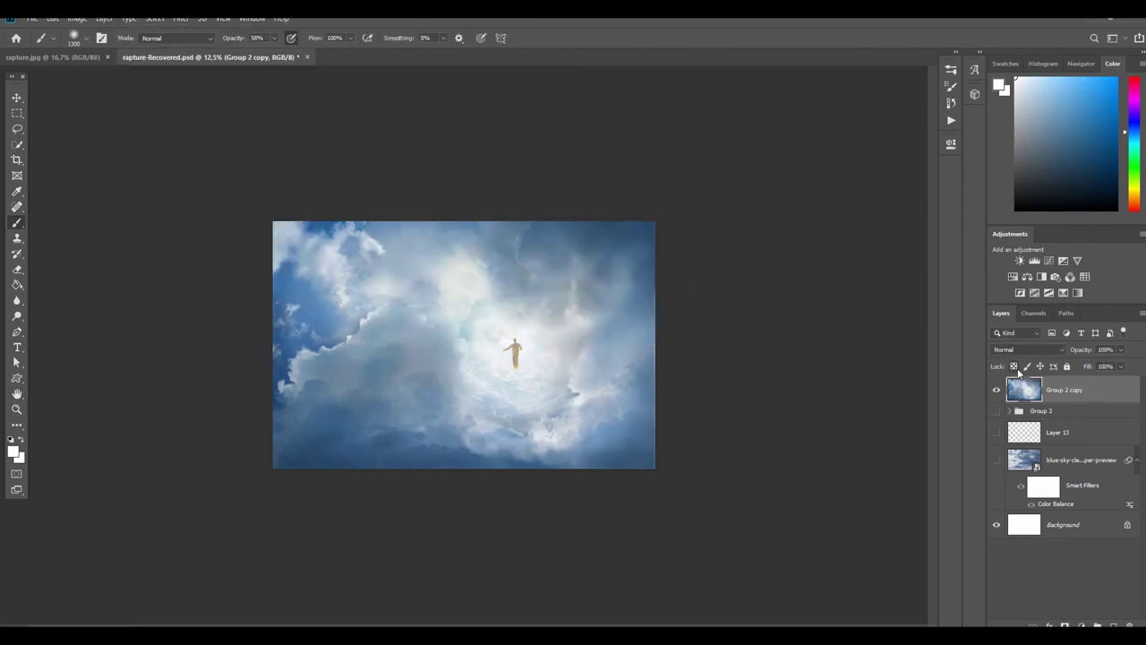
# Render a Lens Flare with the 105mm Prime lens at brightness 48 over the bright centre
pyautogui.click(154, 18)
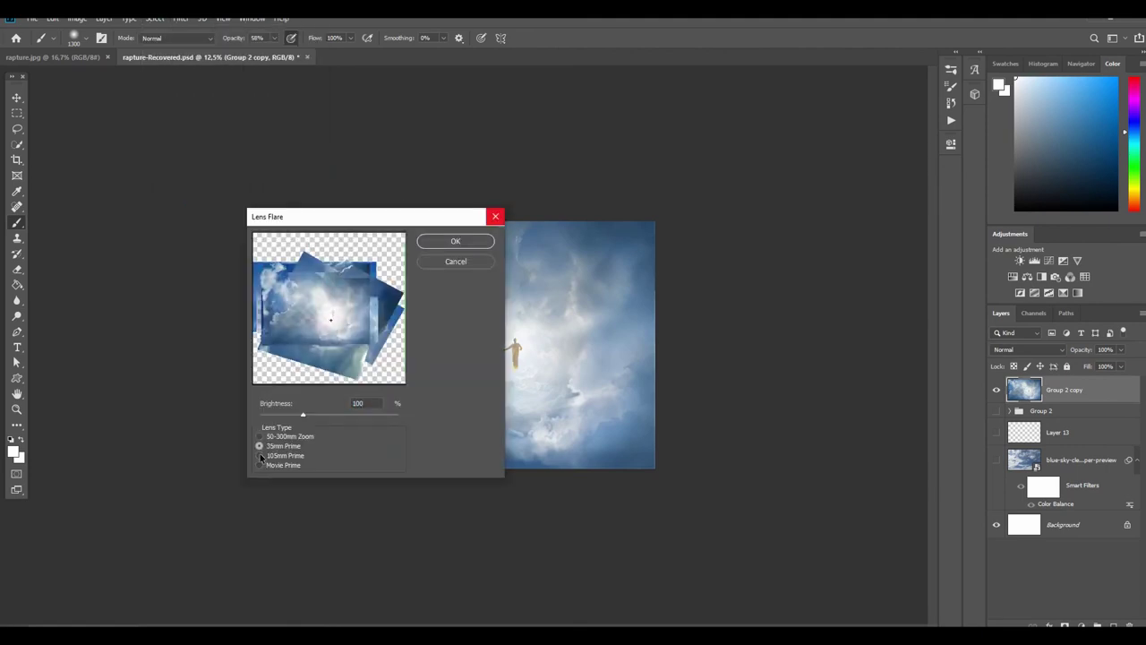
pyautogui.click(260, 456)
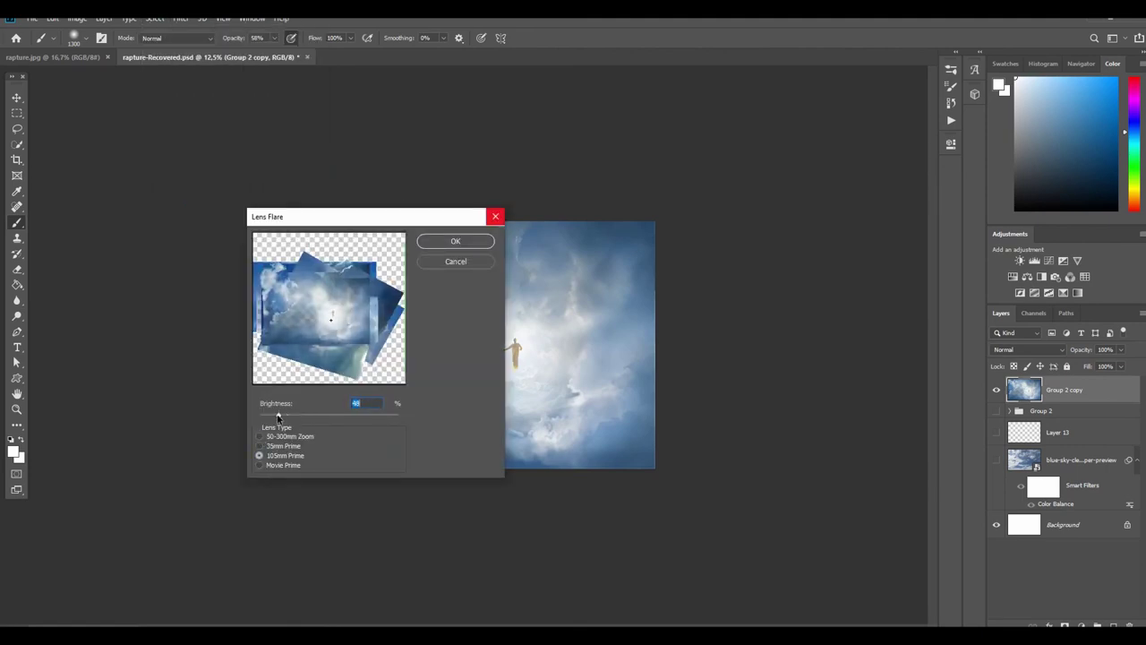
pyautogui.click(455, 241)
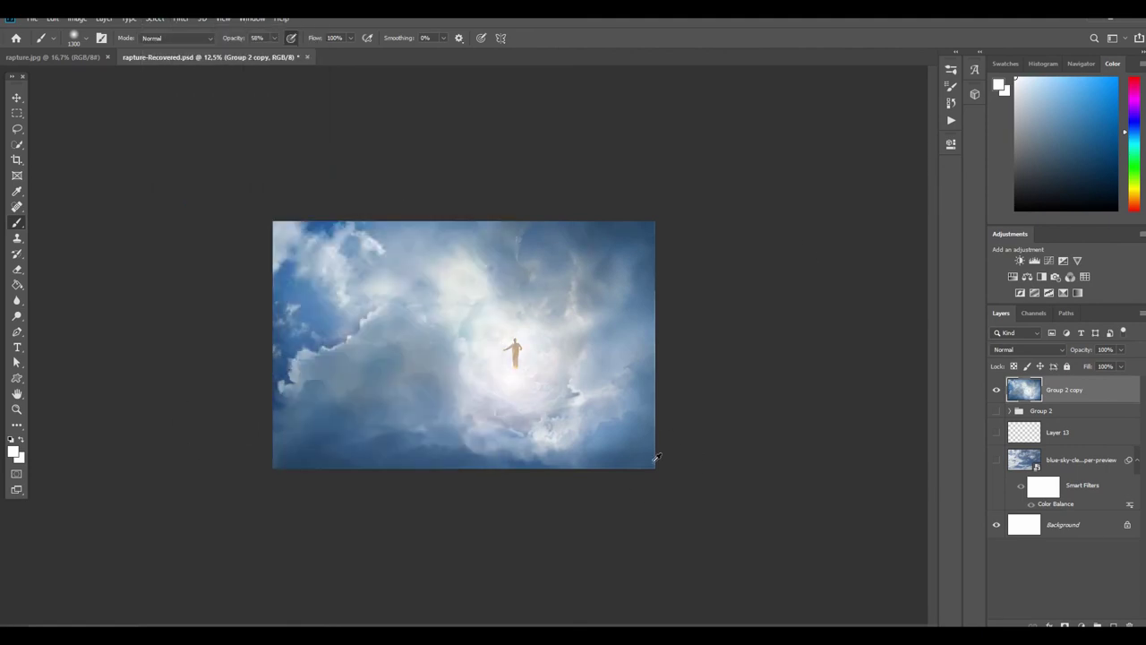
pyautogui.click(180, 18)
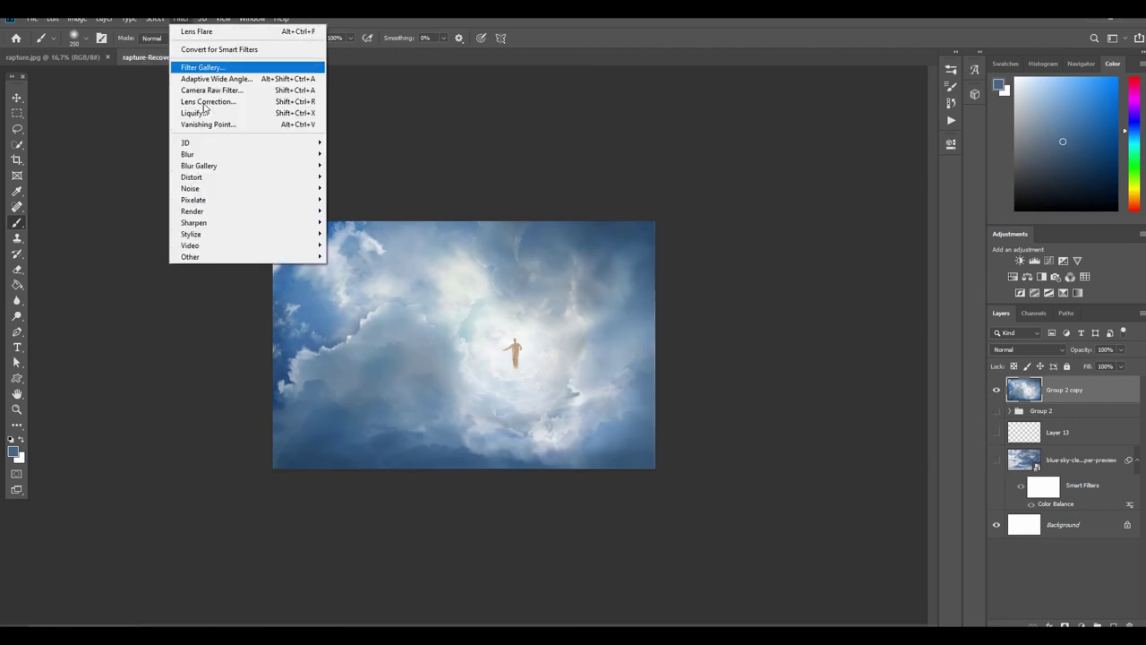
pyautogui.click(183, 218)
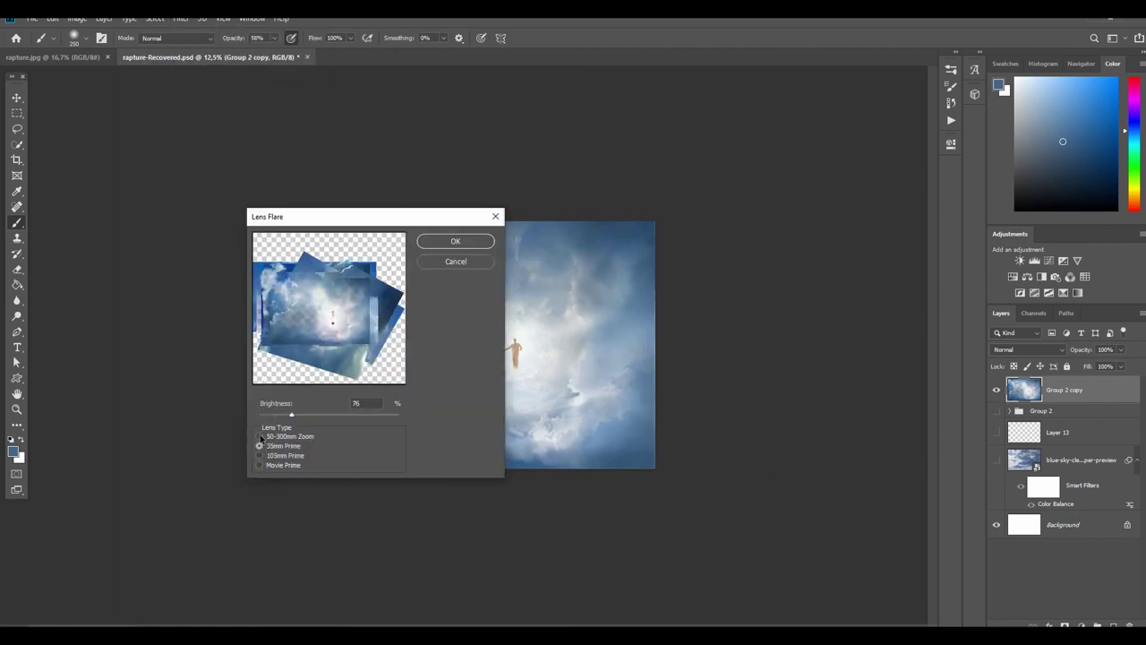
pyautogui.press('Return')
# Save the composite as PNG-24 rapture-.png via Save for Web, then add a brightness-76 lens flare
pyautogui.click(32, 18)
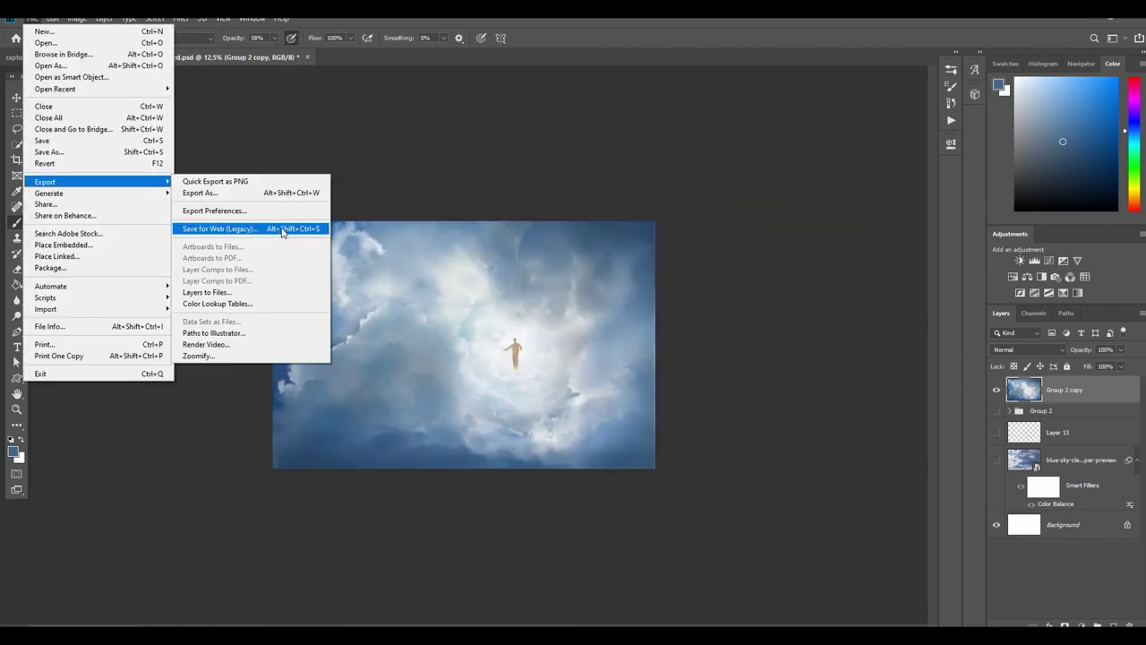
pyautogui.click(277, 229)
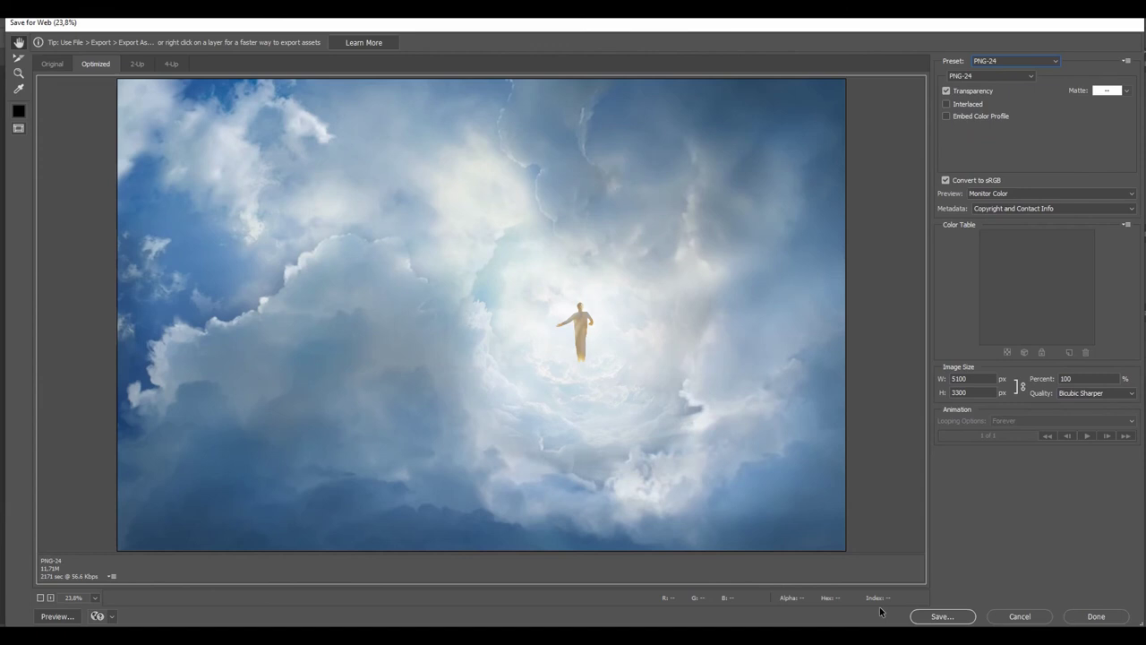
pyautogui.click(942, 616)
pyautogui.click(308, 253)
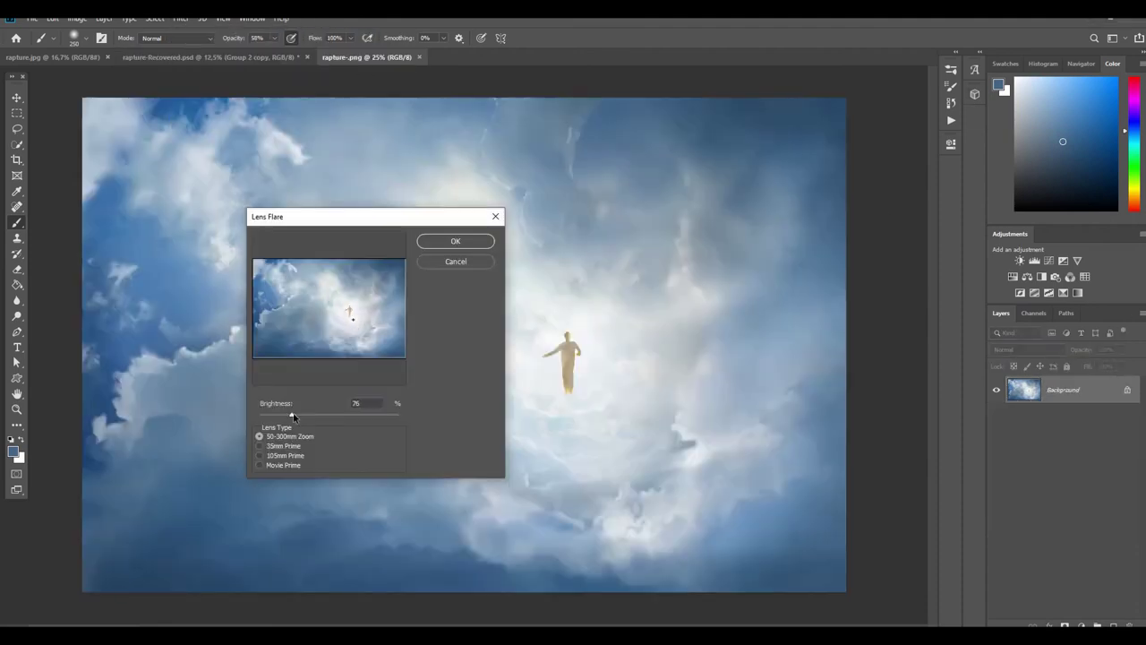
pyautogui.press('Return')
pyautogui.hotkey('ctrl', '-')
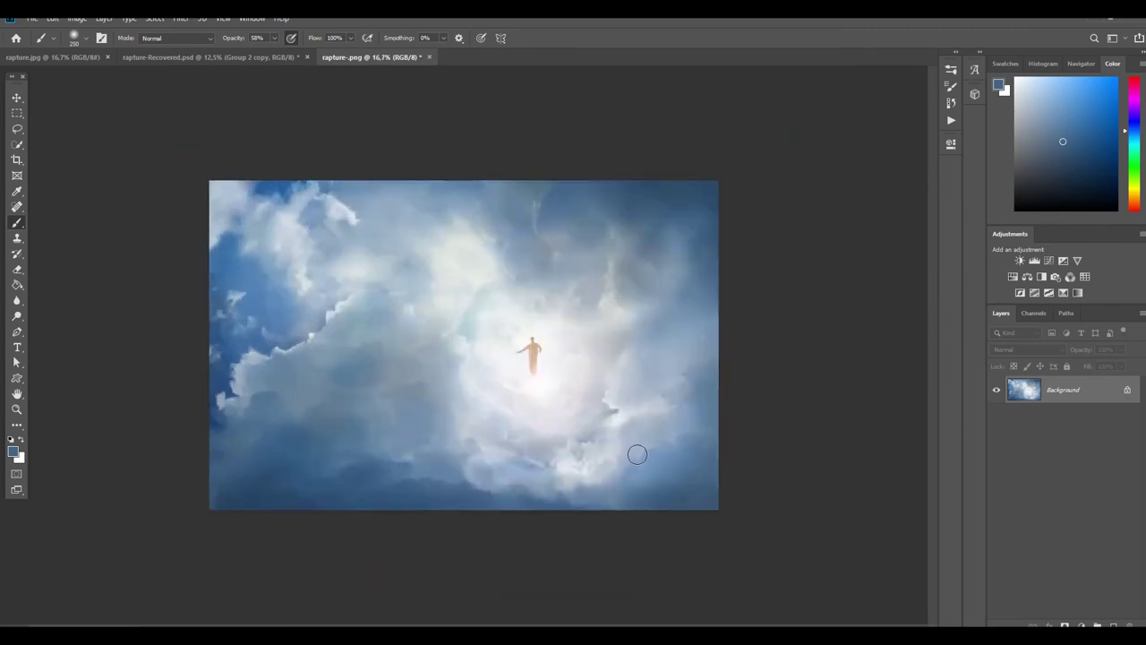
# Reopen Save for Web and switch the export preset to JPEG High
pyautogui.hotkey('ctrl', 'alt', 'shift', 's')
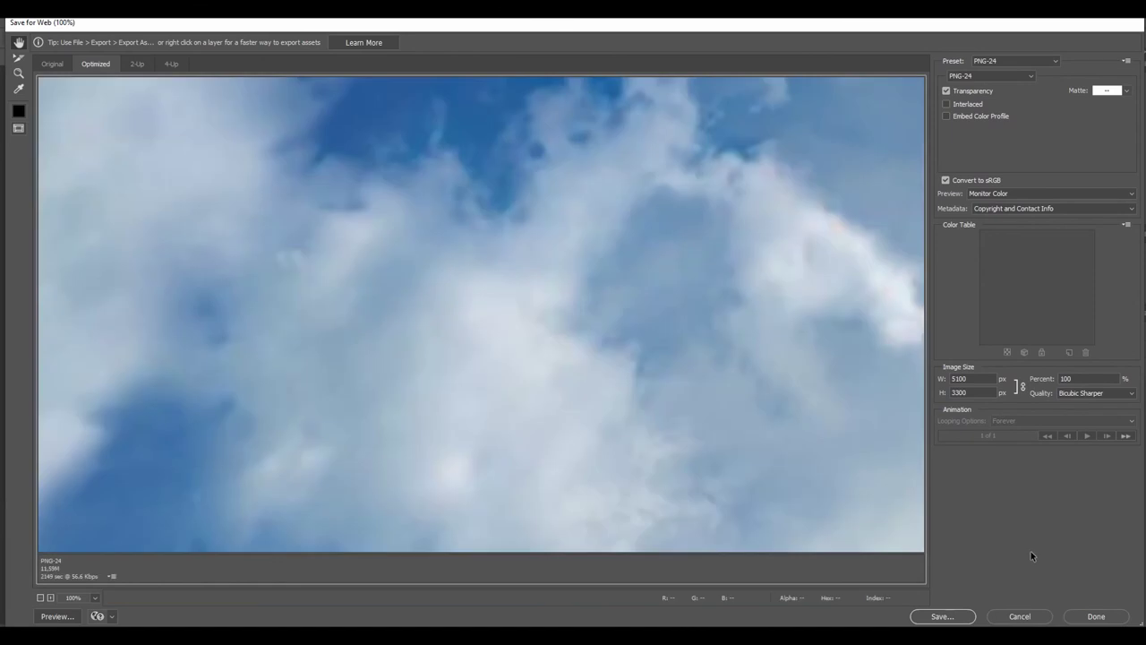
pyautogui.hotkey('ctrl', '0')
pyautogui.click(1015, 60)
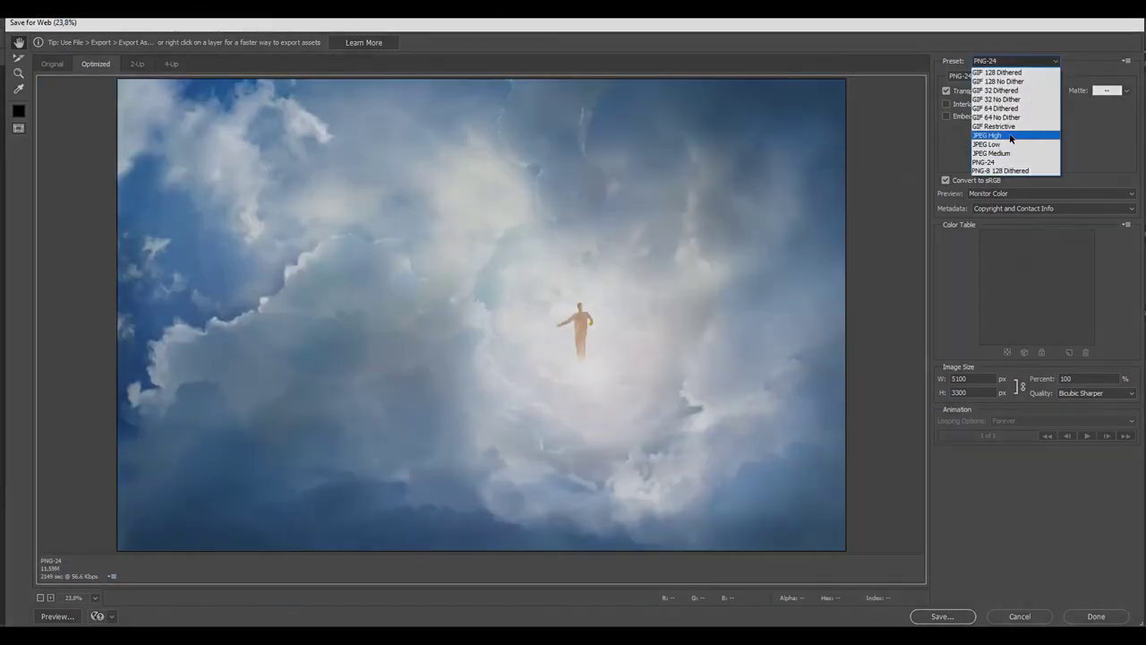
pyautogui.click(994, 132)
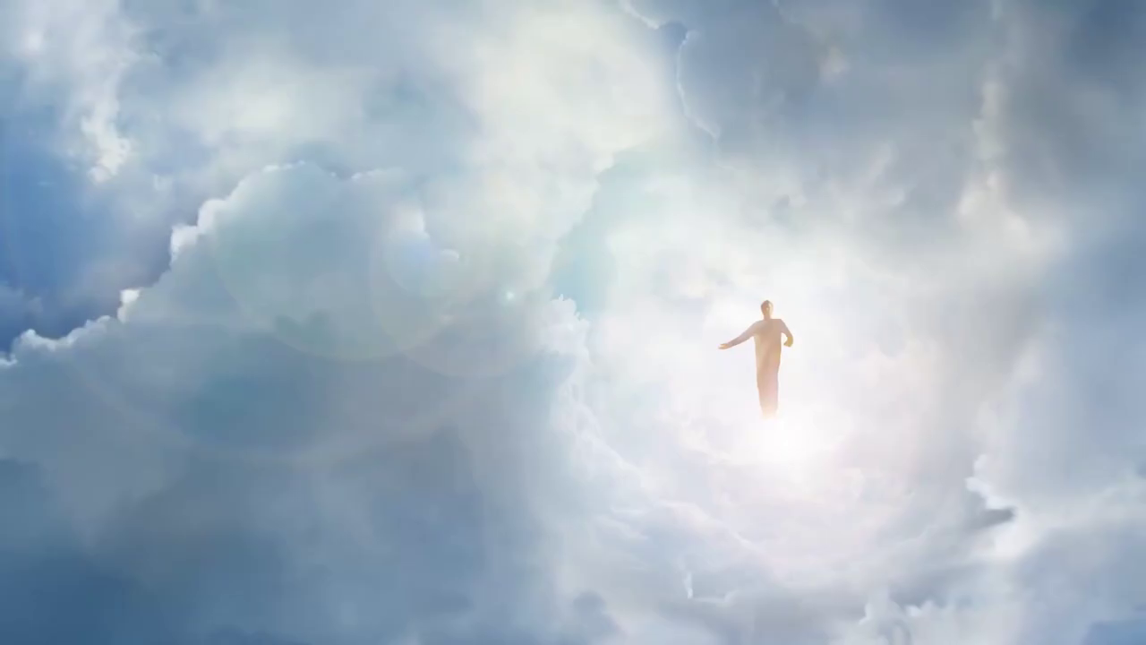